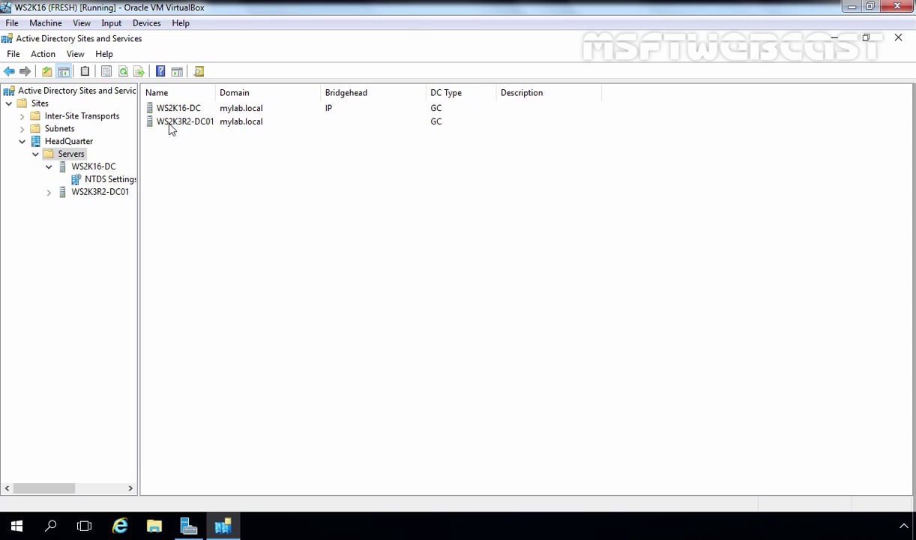
# Step: Clear the Global Catalog checkbox in WS2K3R2-DC01's NTDS Settings properties and apply it
pyautogui.click(96, 195)
pyautogui.doubleClick(96, 195)
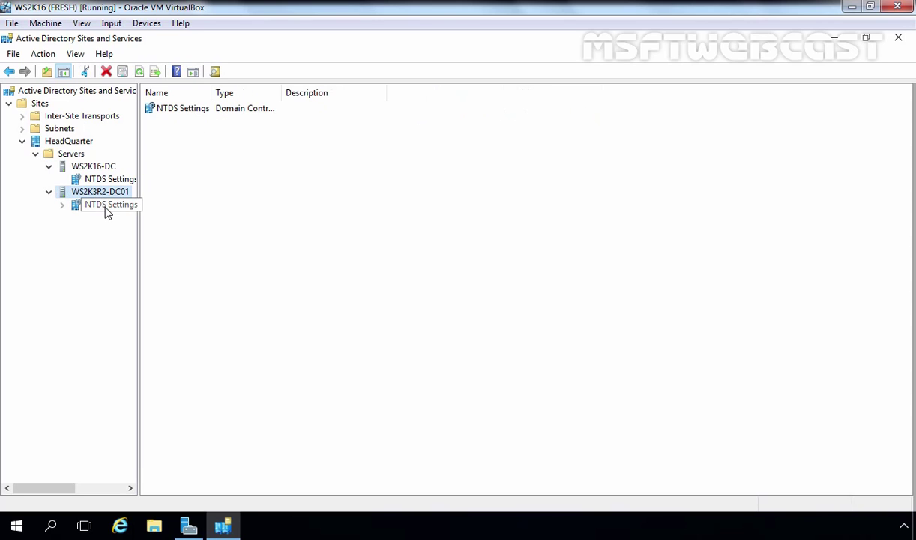
pyautogui.click(96, 206)
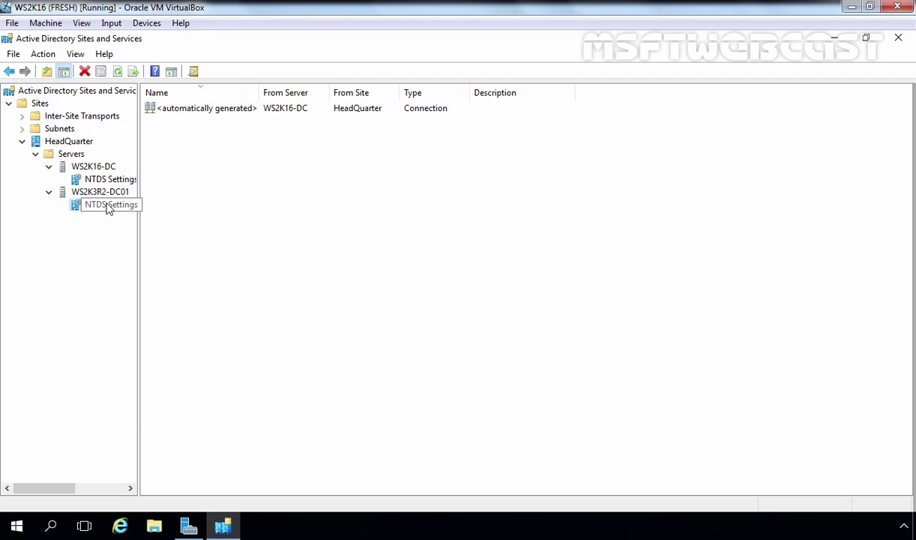
pyautogui.rightClick(106, 205)
pyautogui.click(180, 386)
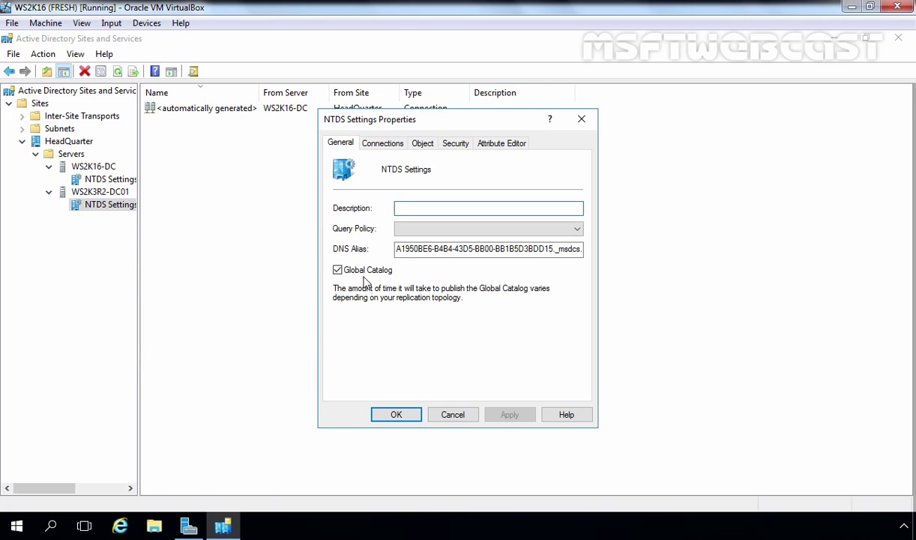
pyautogui.click(357, 272)
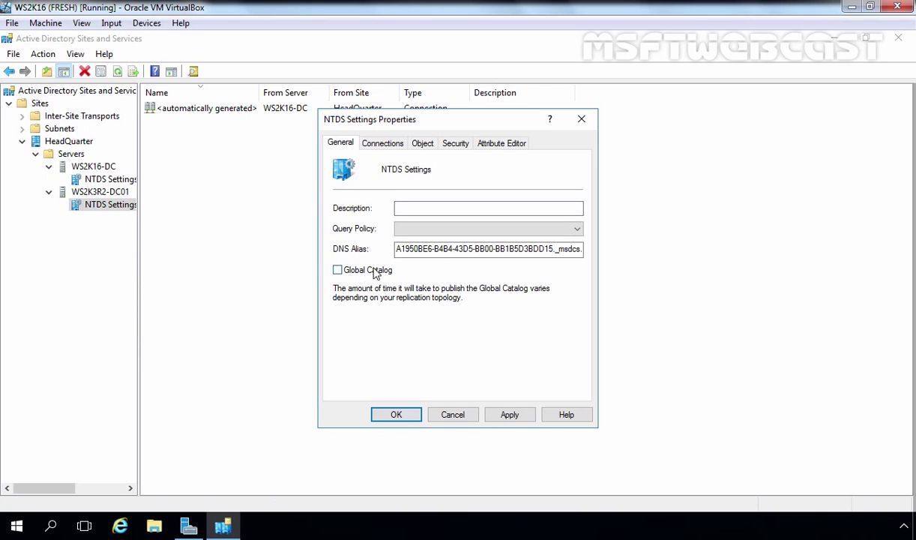
pyautogui.click(510, 415)
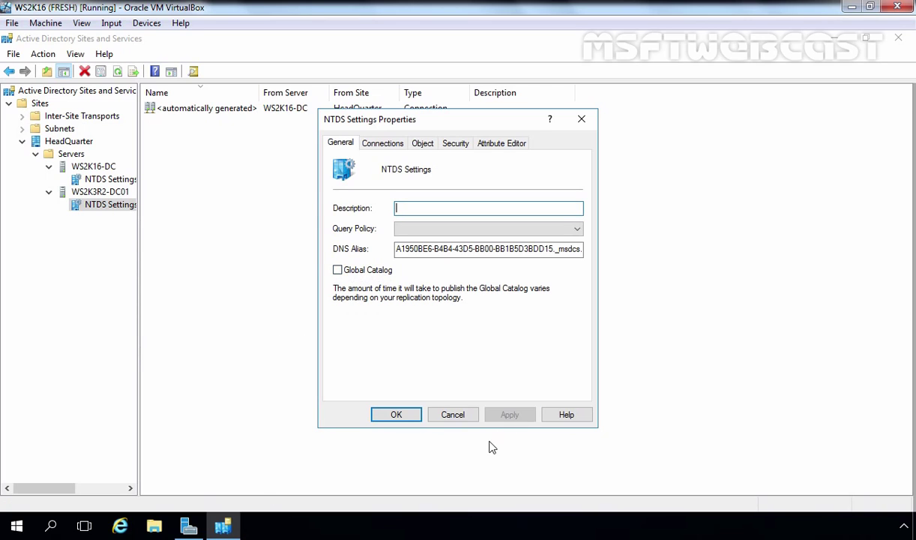
pyautogui.click(400, 417)
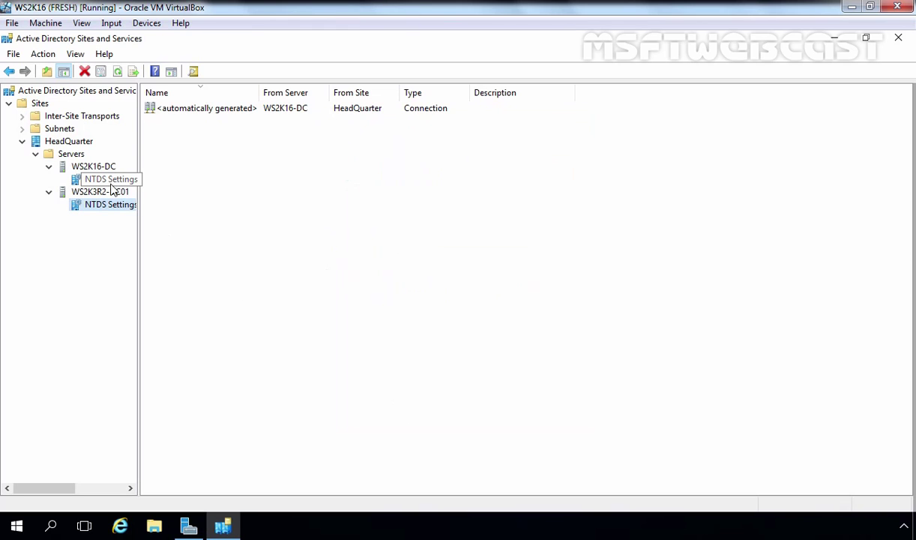
# Step: Replicate WS2K3R2-DC01's automatically generated connection now
pyautogui.rightClick(235, 111)
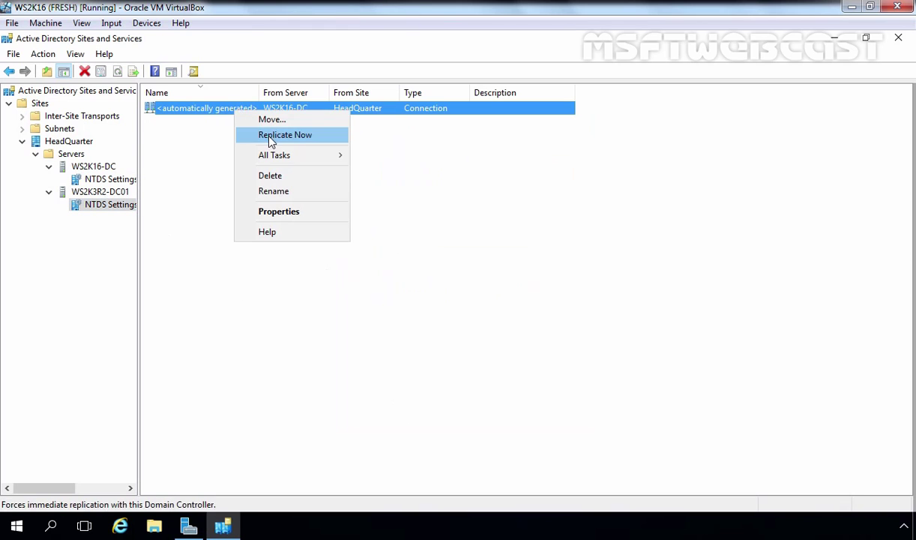
pyautogui.click(246, 135)
pyautogui.click(570, 332)
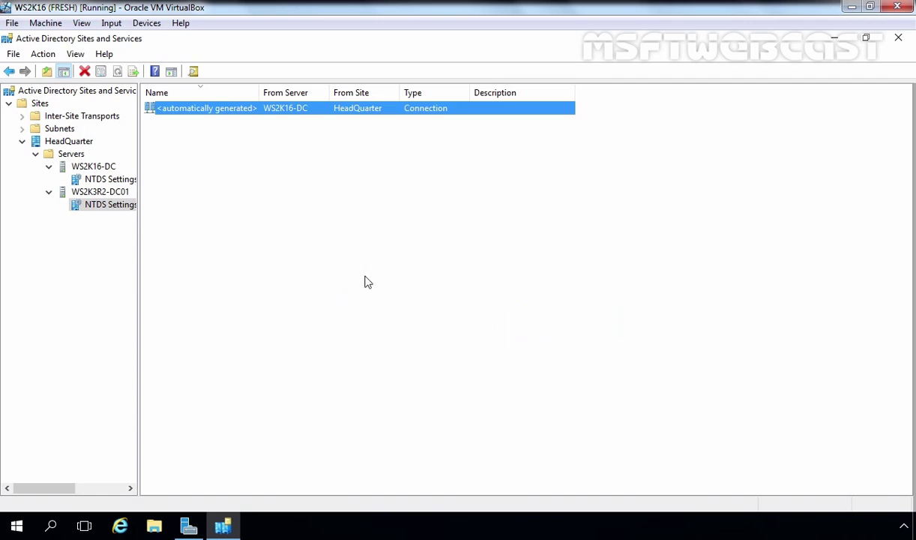
# Step: Replicate WS2K16-DC's connection from WS2K3R2-DC01 now, then return to the HeadQuarter Servers list
pyautogui.click(105, 179)
pyautogui.rightClick(198, 107)
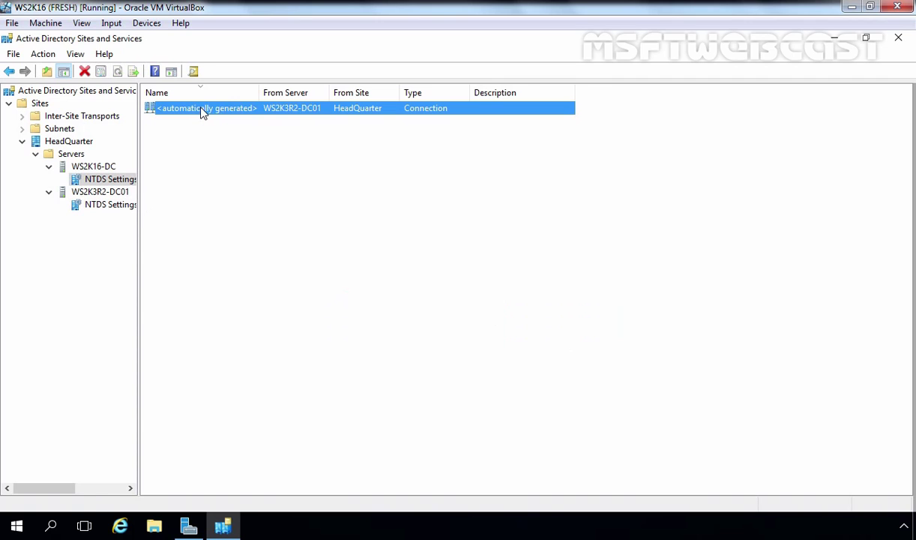
pyautogui.click(240, 136)
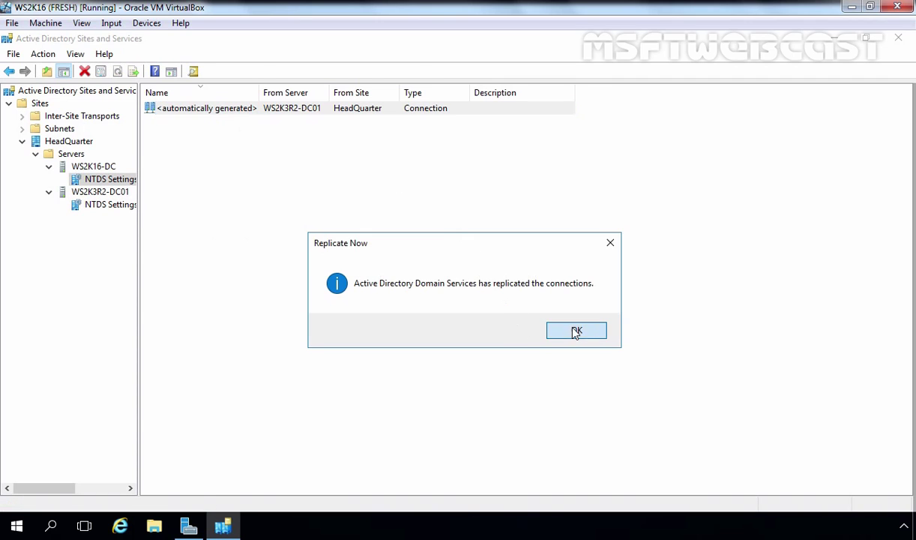
pyautogui.click(577, 329)
pyautogui.click(71, 155)
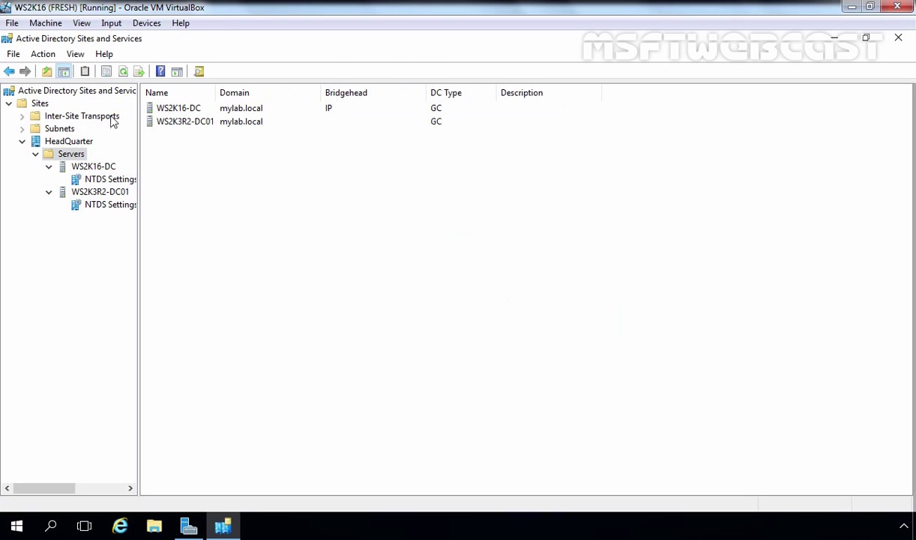
# Step: Refresh the Servers list, confirming WS2K3R2-DC01 now shows DC and WS2K16-DC remains GC
pyautogui.click(124, 72)
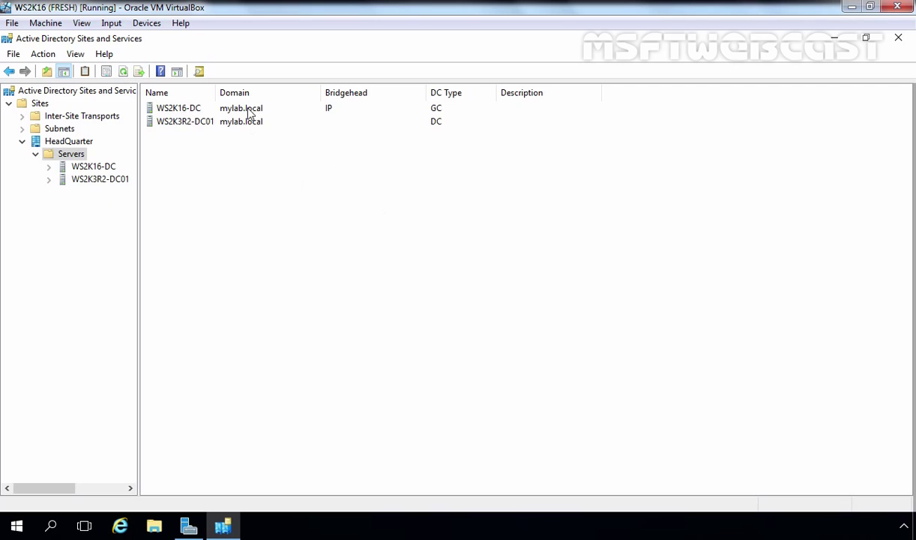
pyautogui.click(448, 111)
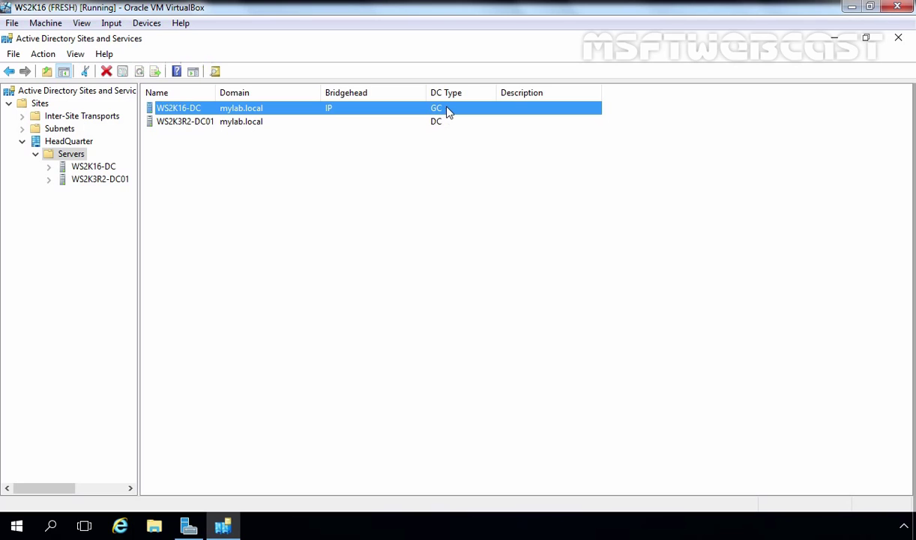
pyautogui.click(174, 125)
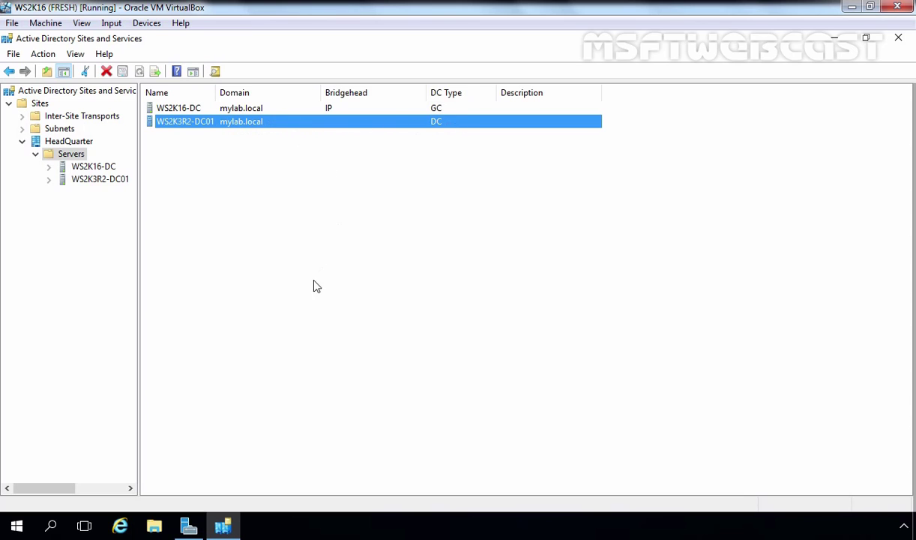
pyautogui.hotkey('alt', 'Tab')
# Step: Run 'netdom query fsmo' in an administrator Command Prompt to list the FSMO role holders
pyautogui.rightClick(18, 528)
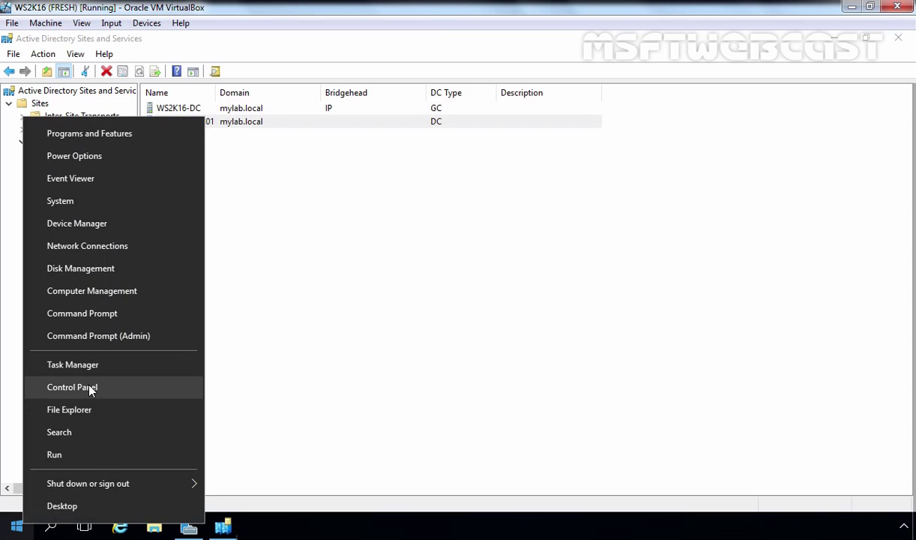
pyautogui.click(90, 336)
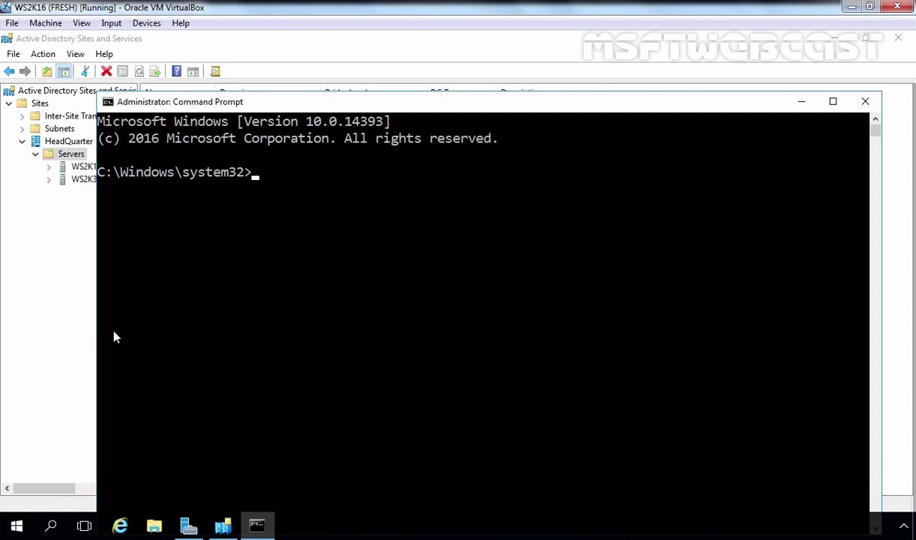
pyautogui.moveTo(350, 109); pyautogui.dragTo(346, 75)
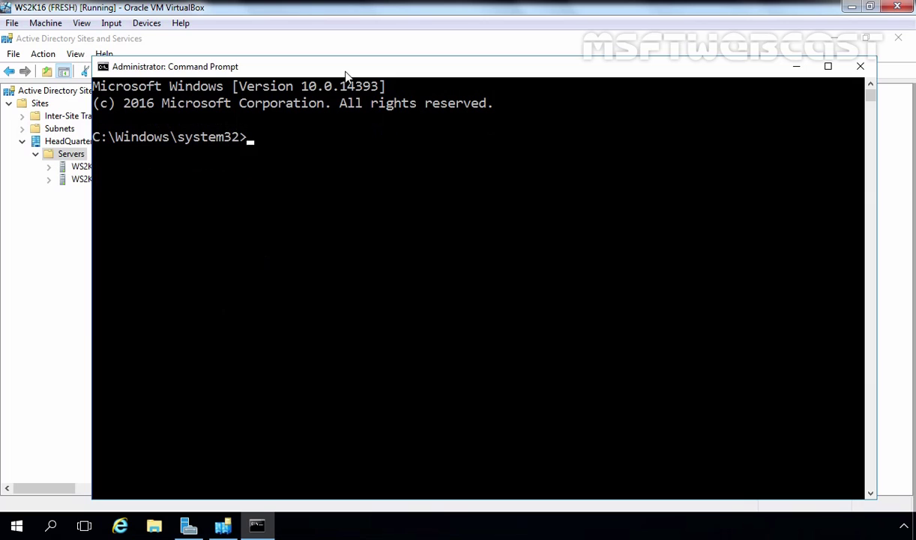
pyautogui.write('netdom query fsm')
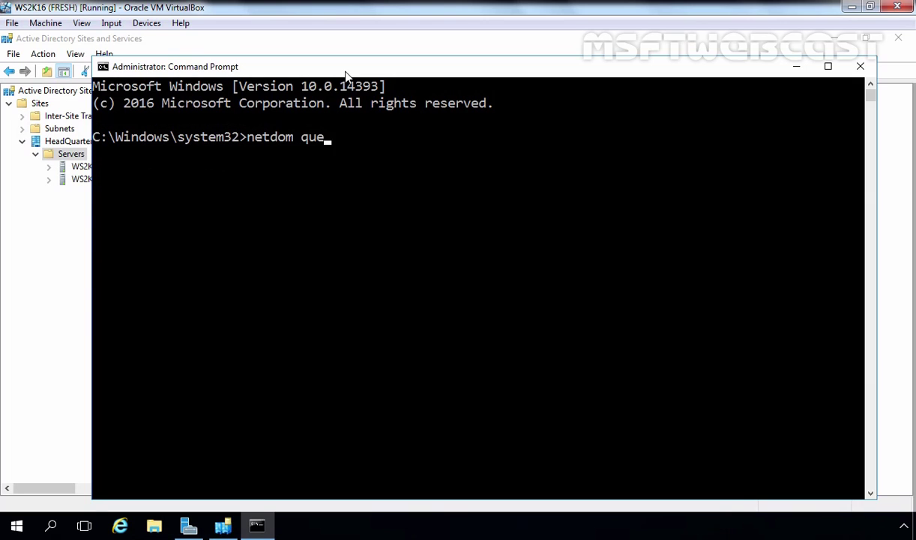
pyautogui.write('o')
pyautogui.press('Return')
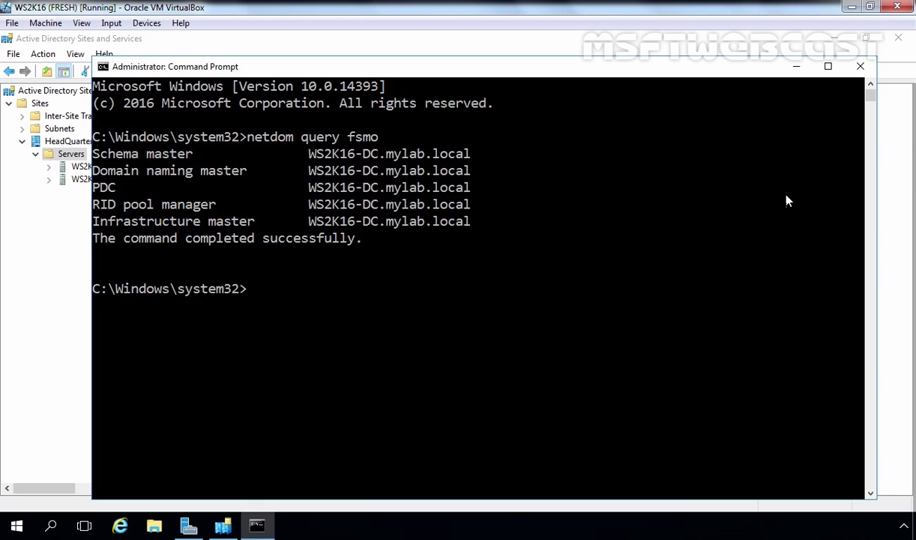
# Step: Return to Sites and Services and expand WS2K16-DC under the HeadQuarter servers
pyautogui.click(796, 67)
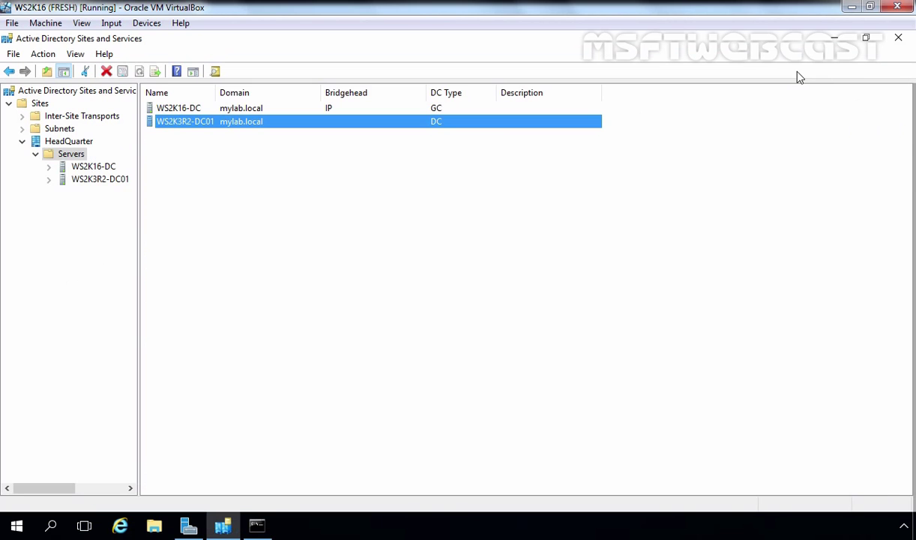
pyautogui.click(70, 155)
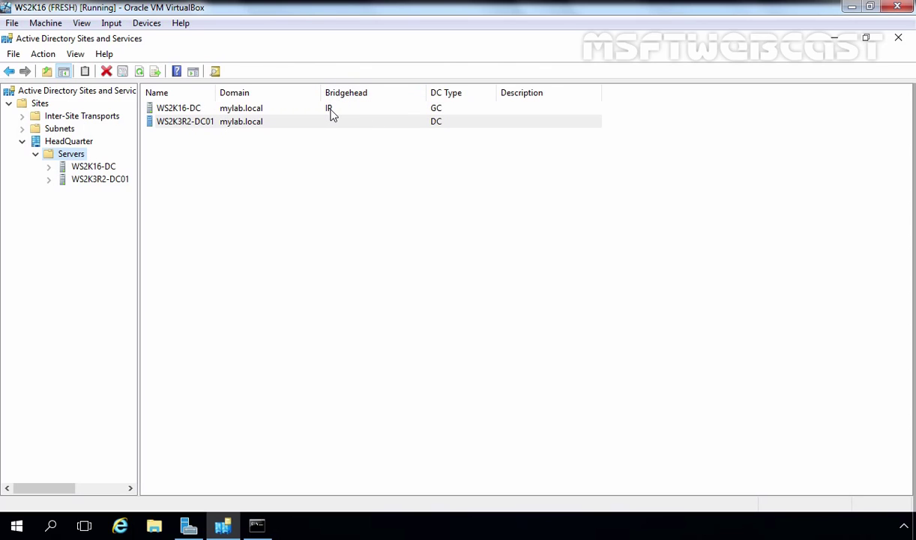
pyautogui.click(88, 168)
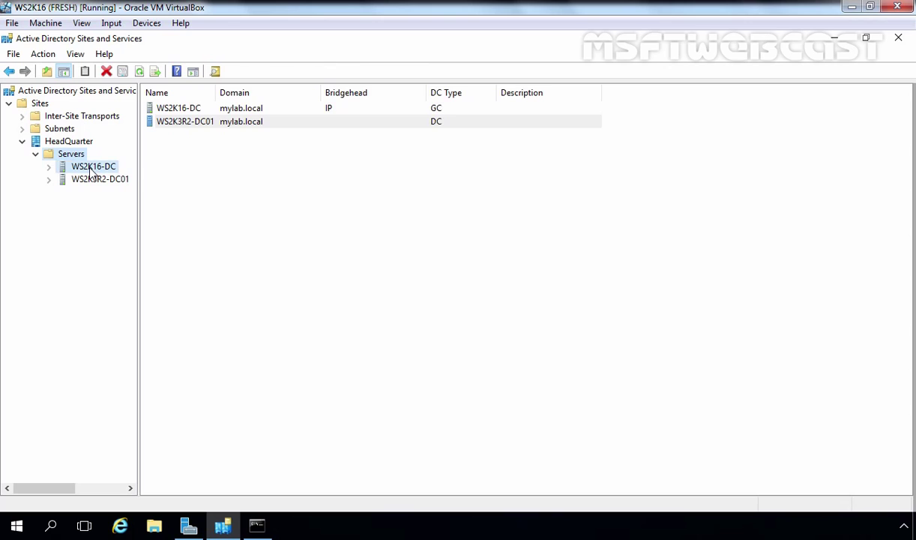
pyautogui.doubleClick(90, 167)
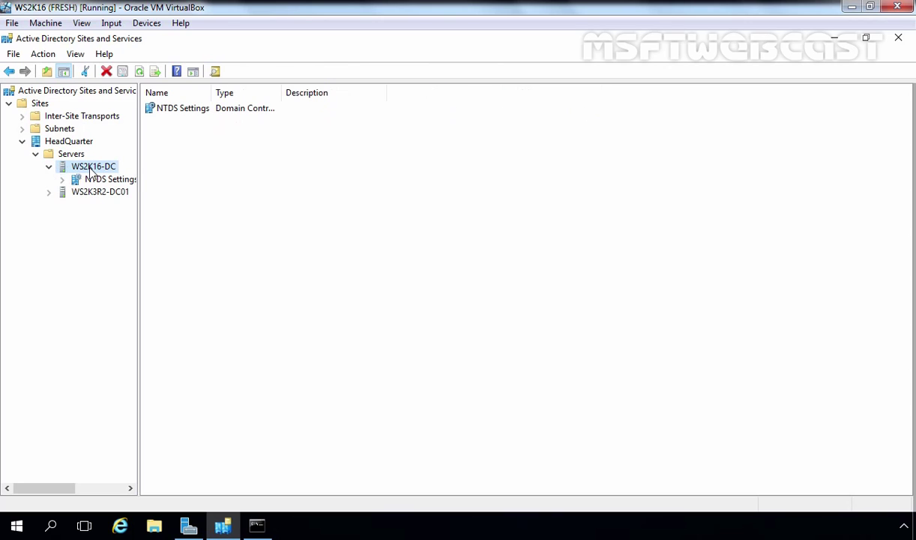
# Step: Review WS2K16-DC's properties and IP preferred bridgehead transport, then switch to the WS2K3R2-DC01 VM
pyautogui.rightClick(89, 168)
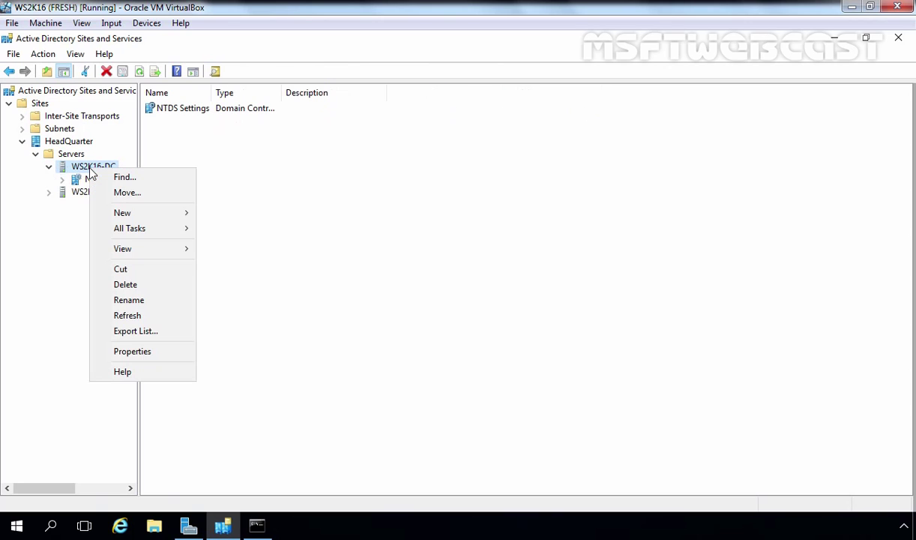
pyautogui.click(128, 348)
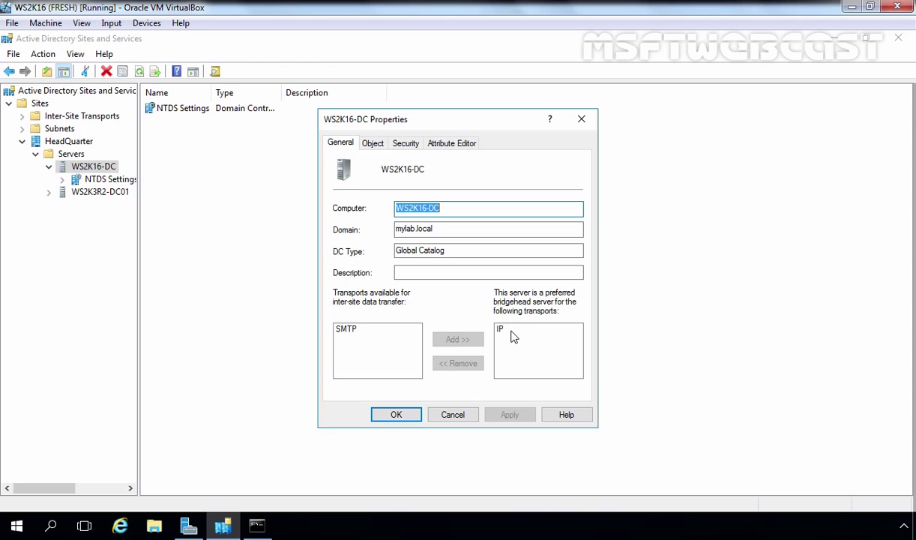
pyautogui.click(501, 330)
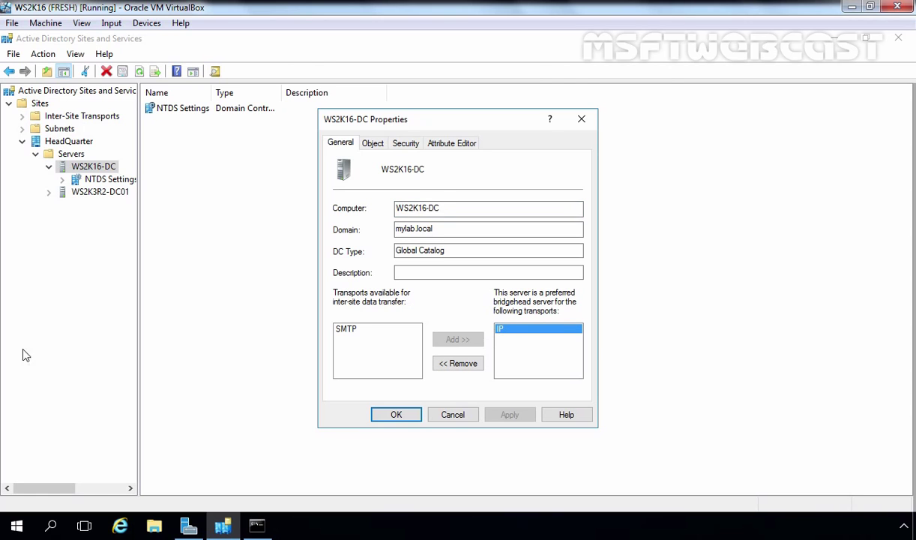
pyautogui.hotkey('alt', 'Tab')
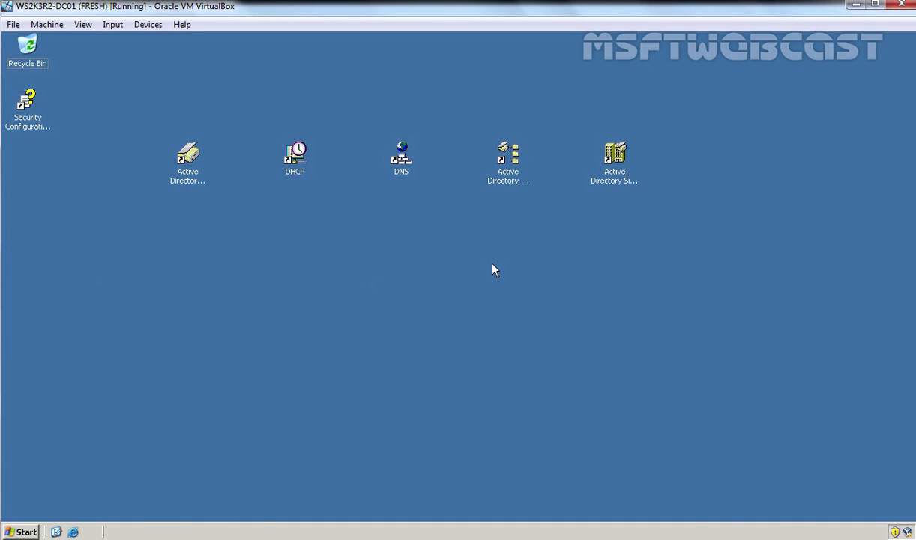
pyautogui.press('super')
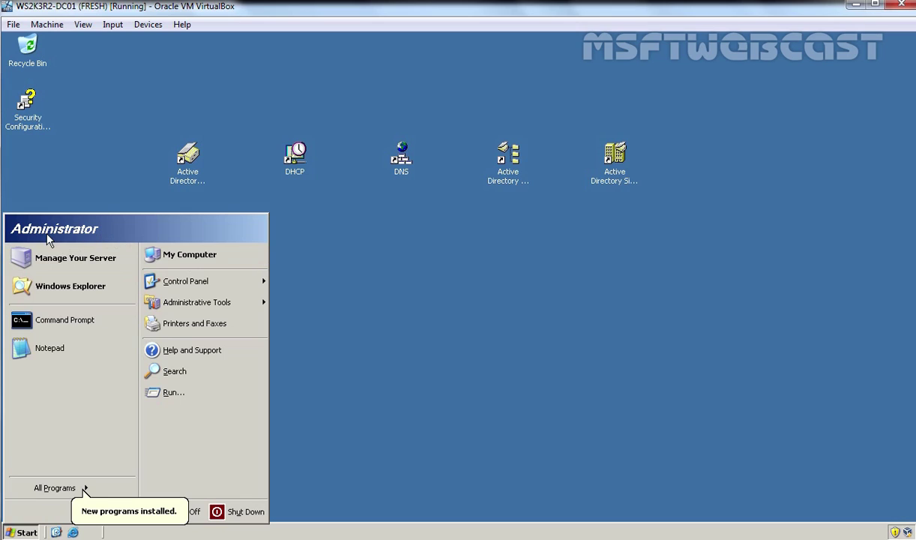
pyautogui.click(517, 304)
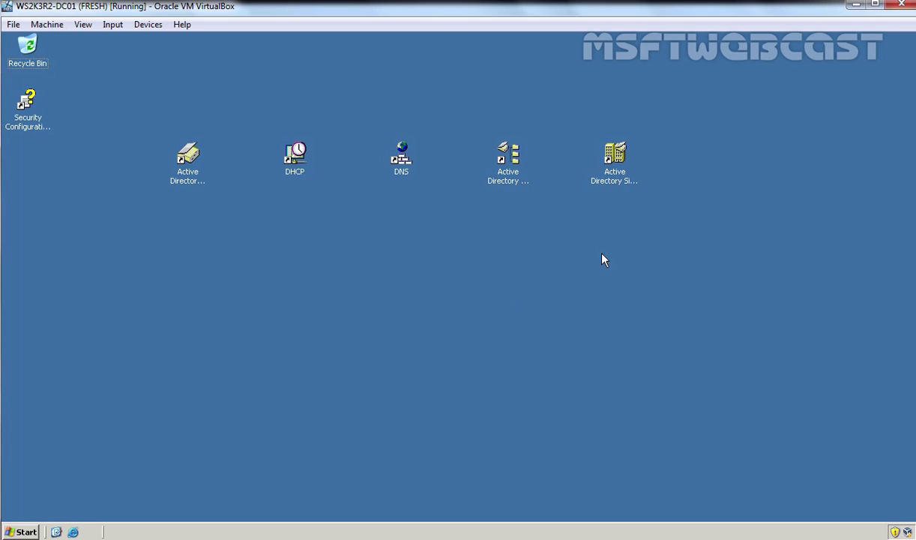
# Step: Check WS2K16-DC's replication topology, refresh, and replicate its connection from WS2K3R2-DC01
pyautogui.click(612, 157)
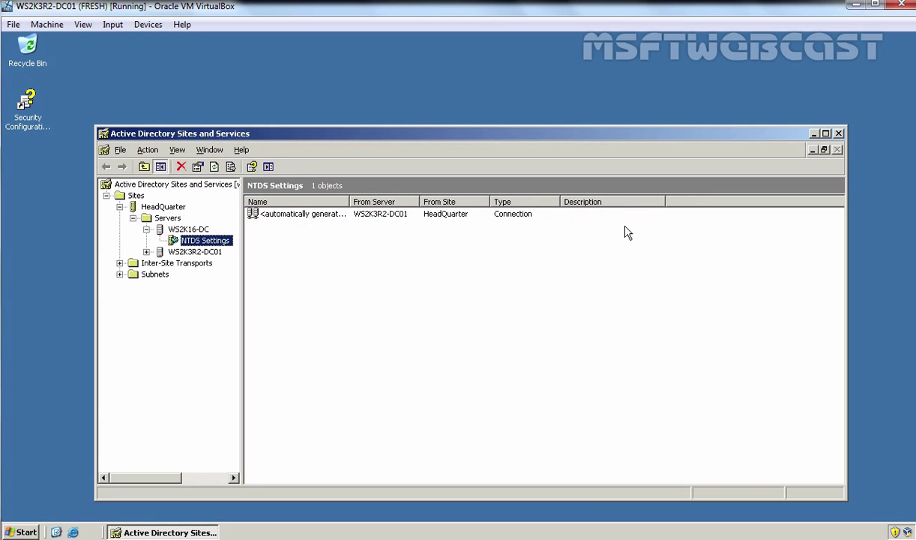
pyautogui.rightClick(215, 240)
pyautogui.moveTo(262, 277)
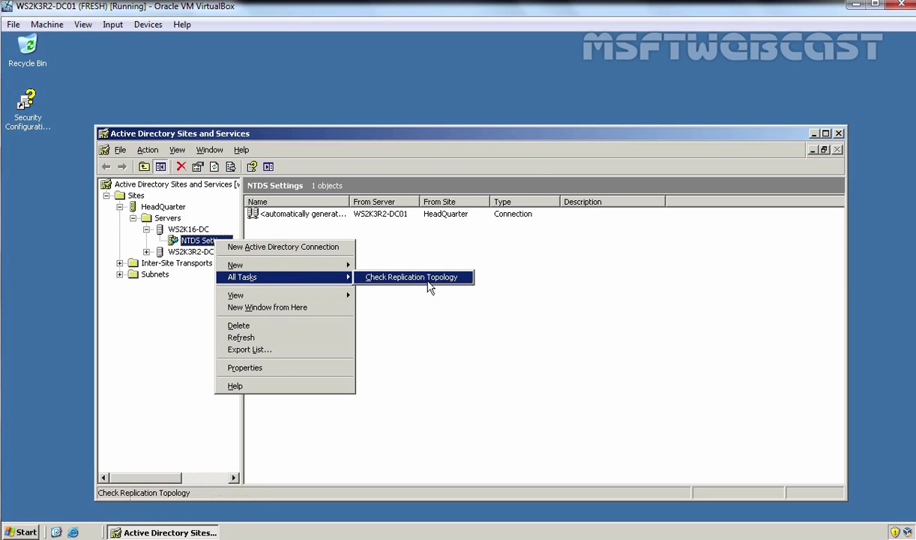
pyautogui.click(417, 277)
pyautogui.click(461, 318)
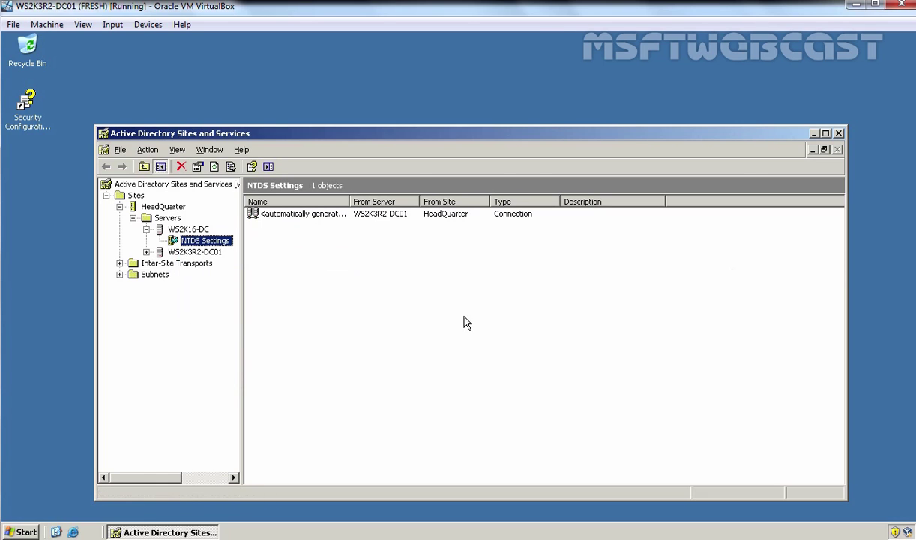
pyautogui.rightClick(392, 261)
pyautogui.click(422, 318)
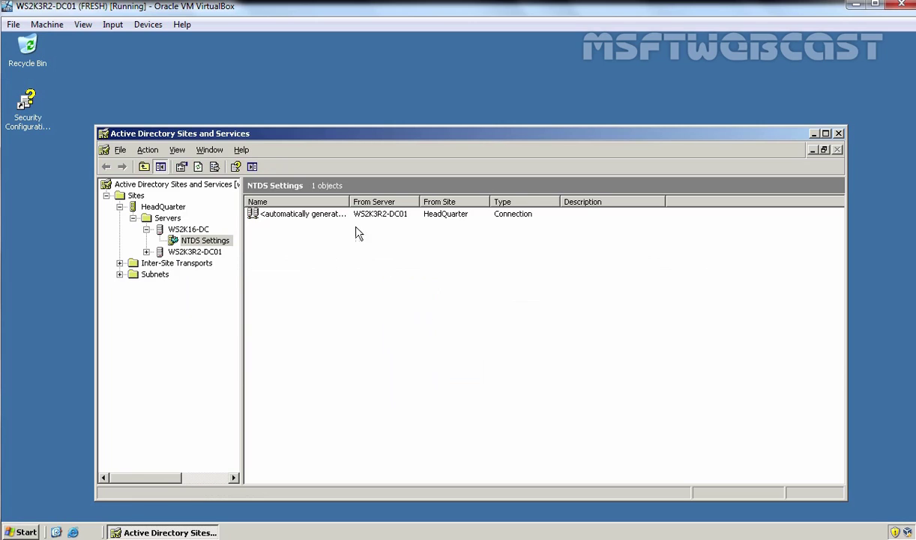
pyautogui.click(330, 214)
pyautogui.rightClick(335, 216)
pyautogui.click(371, 236)
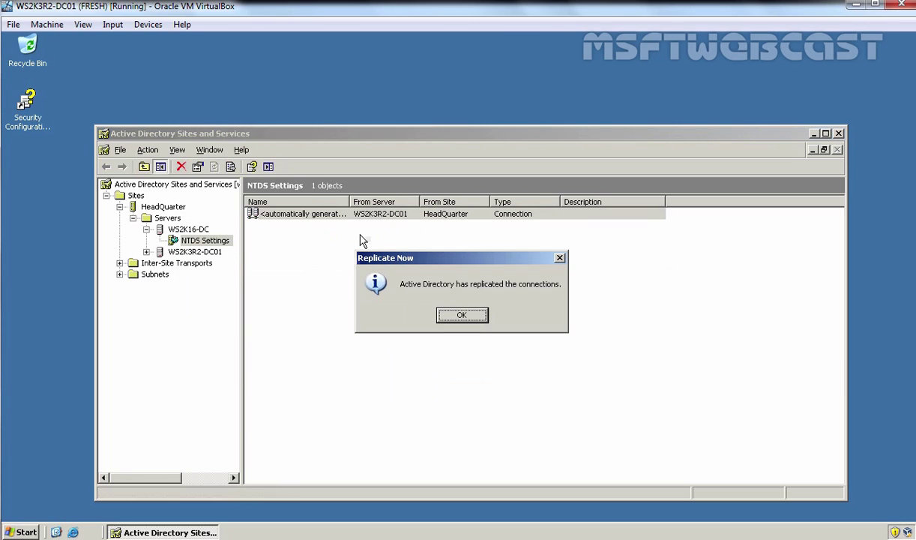
pyautogui.click(454, 309)
# Step: Check WS2K3R2-DC01's replication topology, replicate its WS2K16-DC connection, and close the console
pyautogui.doubleClick(209, 253)
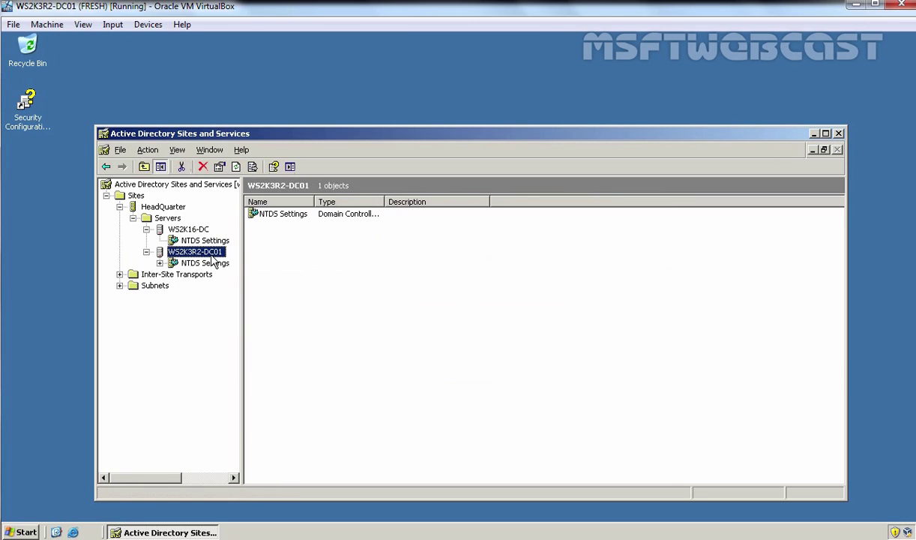
pyautogui.click(210, 264)
pyautogui.rightClick(213, 269)
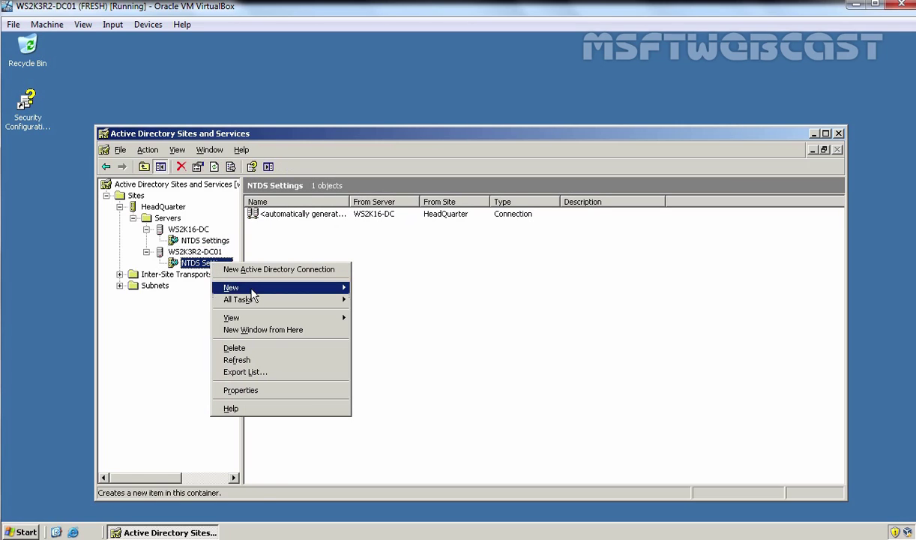
pyautogui.moveTo(278, 285)
pyautogui.click(393, 285)
pyautogui.click(479, 323)
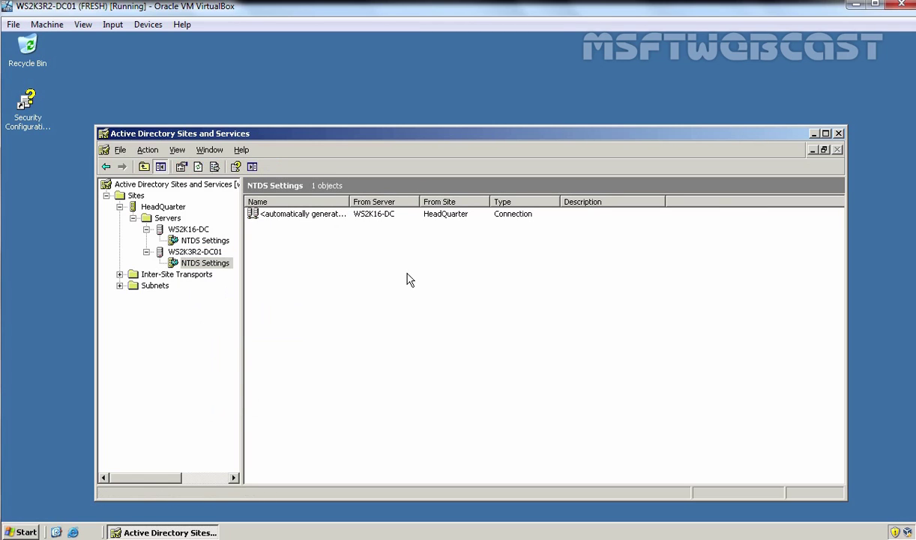
pyautogui.rightClick(389, 261)
pyautogui.click(421, 314)
pyautogui.click(309, 216)
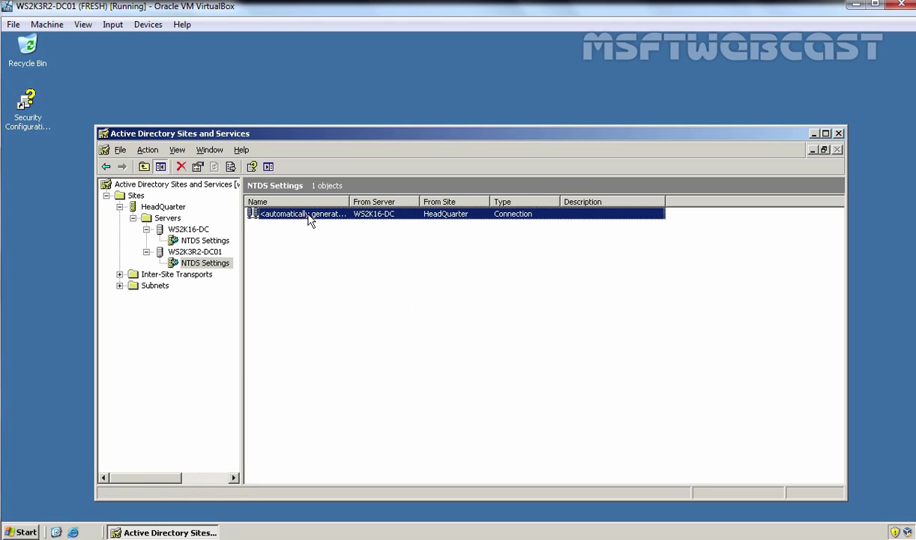
pyautogui.rightClick(311, 216)
pyautogui.click(325, 230)
pyautogui.click(462, 315)
pyautogui.click(839, 134)
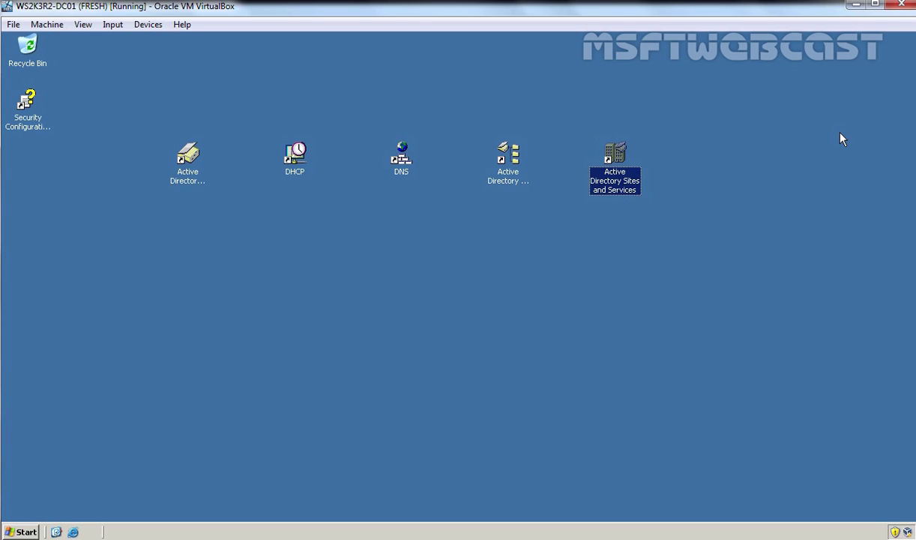
# Step: Open cmd and run 'repadmin /replsummary' to confirm 0 failures for both DCs
pyautogui.press('super+r')
pyautogui.write('cmd')
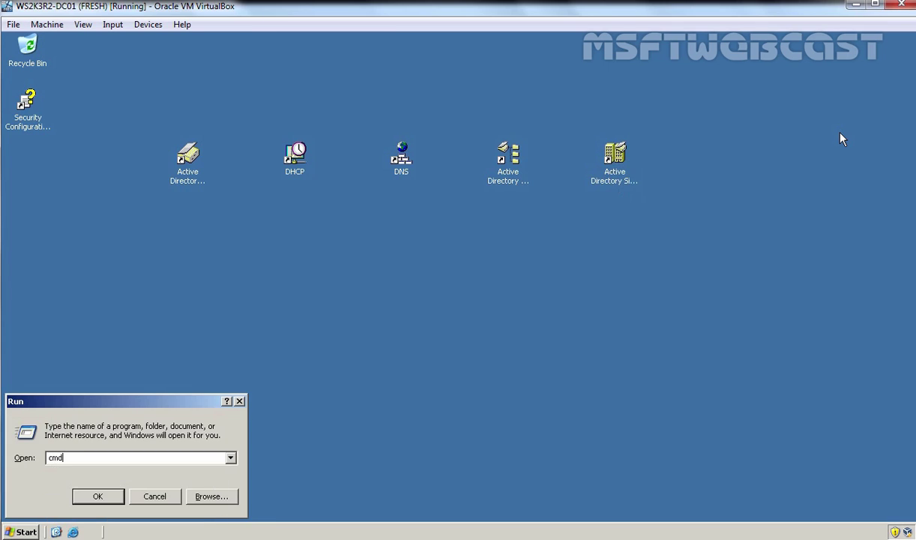
pyautogui.press('Return')
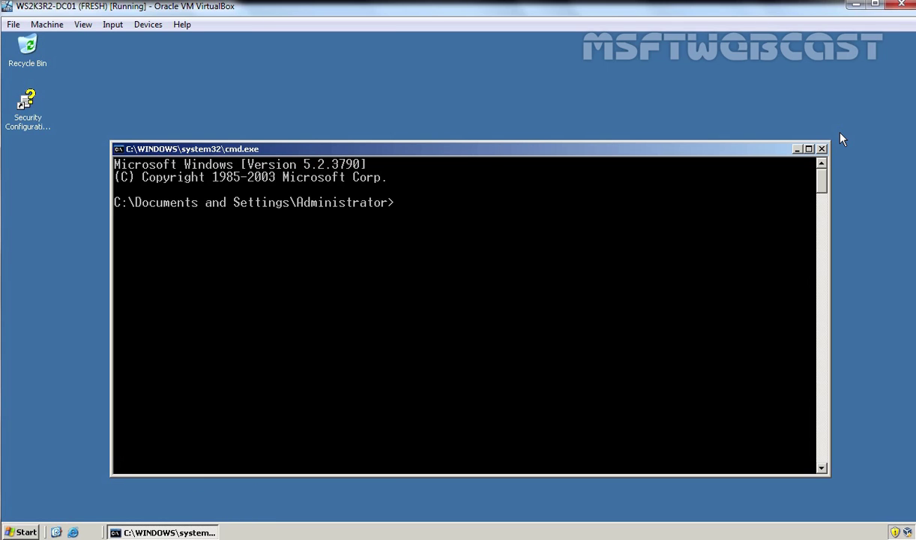
pyautogui.write('repadmin /replsummary')
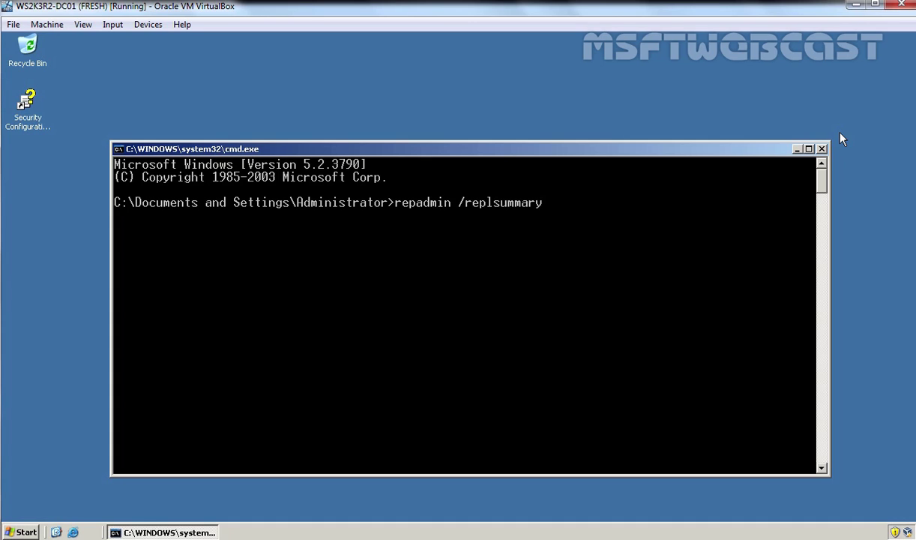
pyautogui.press('Return')
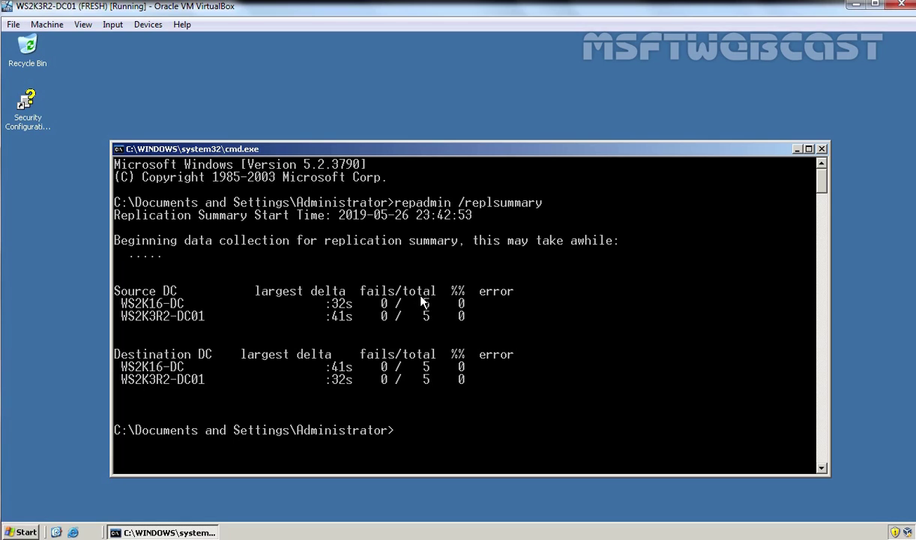
# Step: Run 'repadmin /queue' to confirm the replication queue holds 0 items
pyautogui.press('Up')
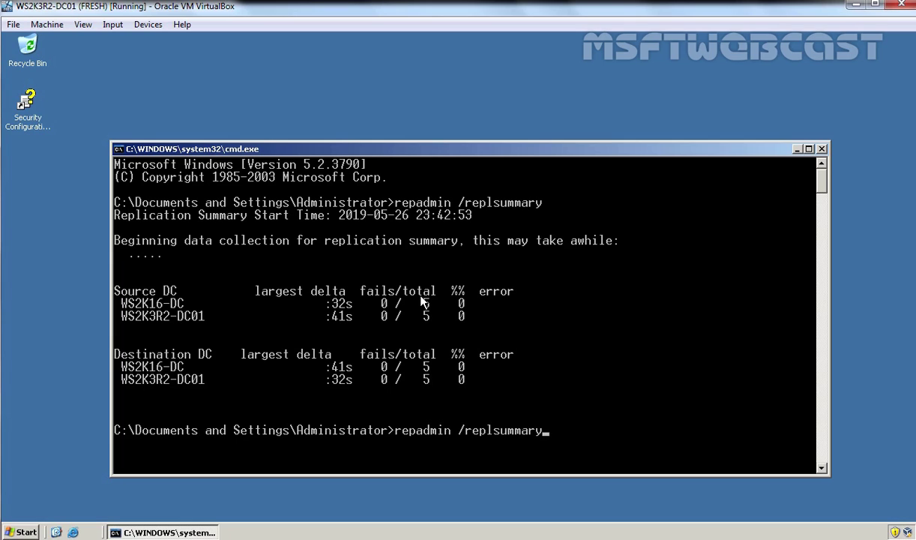
pyautogui.press('BackSpace')
pyautogui.press('BackSpace')
pyautogui.press('BackSpace')
pyautogui.press('BackSpace')
pyautogui.press('BackSpace')
pyautogui.press('BackSpace')
pyautogui.press('BackSpace')
pyautogui.press('BackSpace')
pyautogui.press('BackSpace')
pyautogui.press('BackSpace')
pyautogui.press('BackSpace')
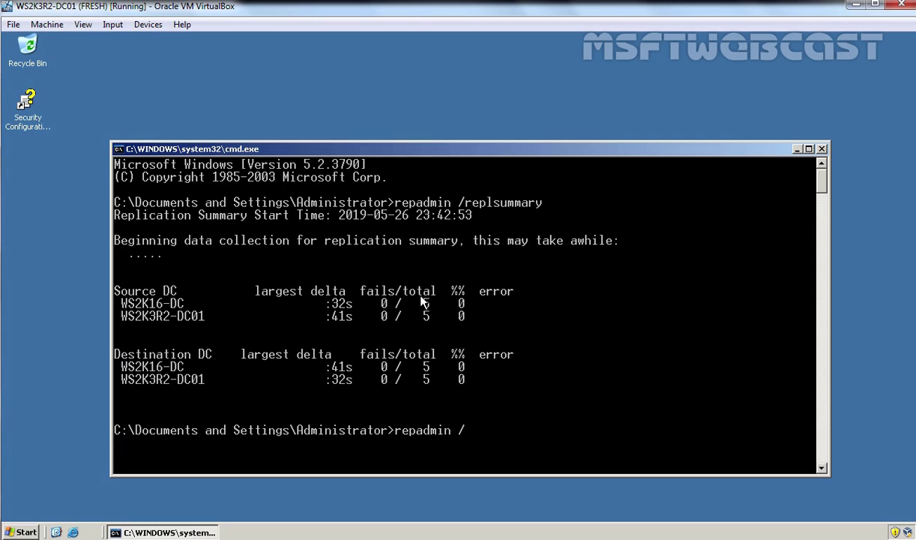
pyautogui.write('queue')
pyautogui.press('Return')
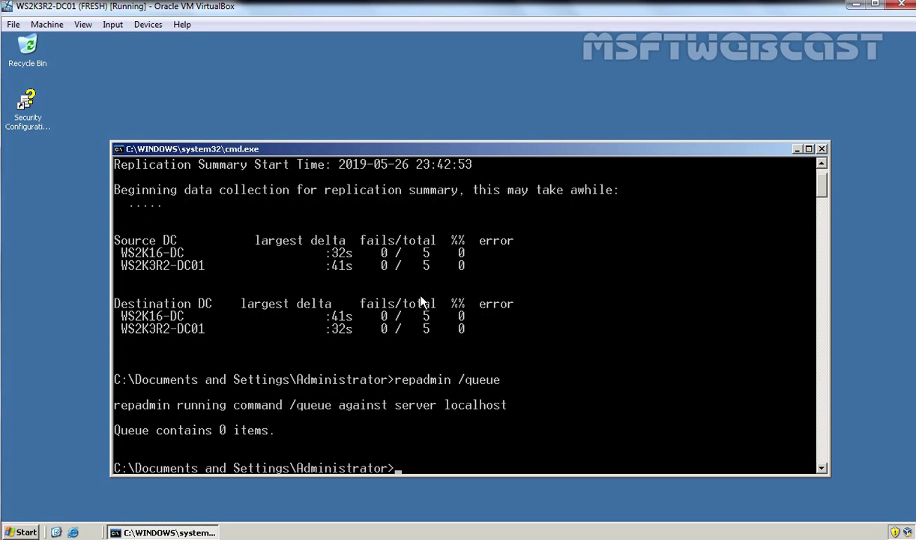
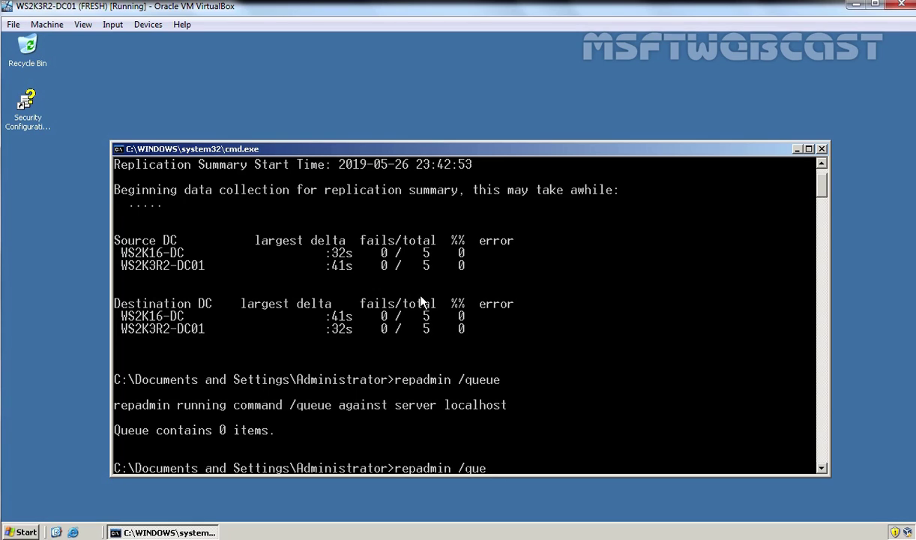
pyautogui.press('BackSpace')
# Step: Run repadmin /showrepl, review the successful inbound partitions from WS2K16-DC, and close Command Prompt
pyautogui.write('showrepl')
pyautogui.press('Return')
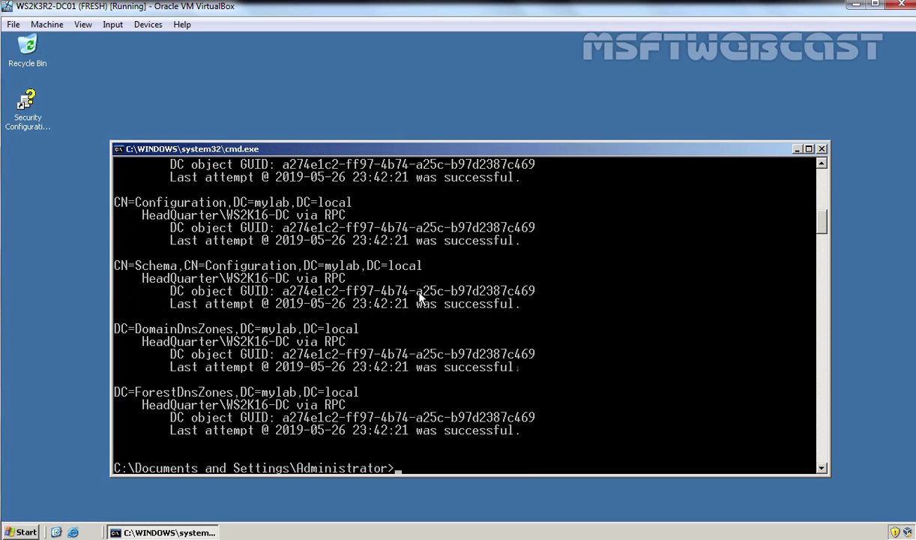
pyautogui.scroll(4, 460, 214)
pyautogui.scroll(1, 480, 228)
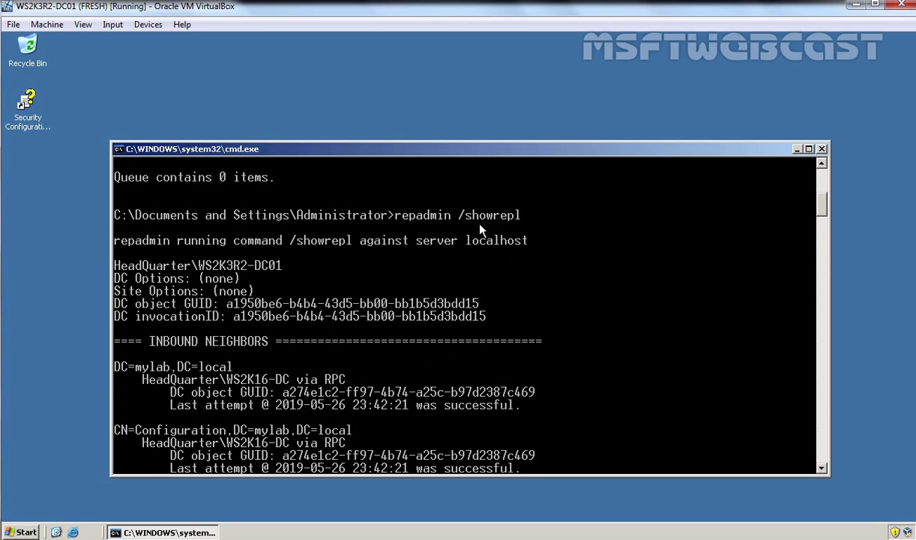
pyautogui.scroll(-5, 480, 228)
pyautogui.scroll(-3, 480, 229)
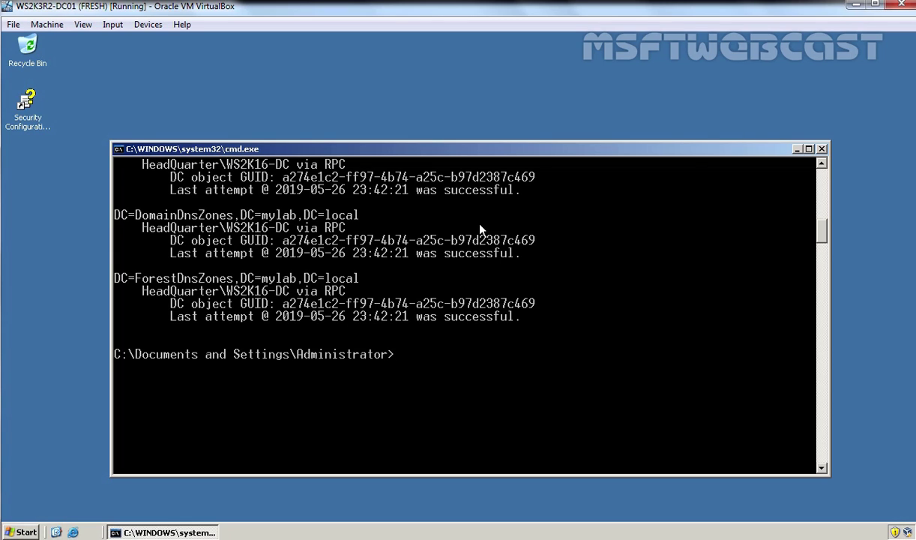
pyautogui.click(822, 149)
pyautogui.click(741, 294)
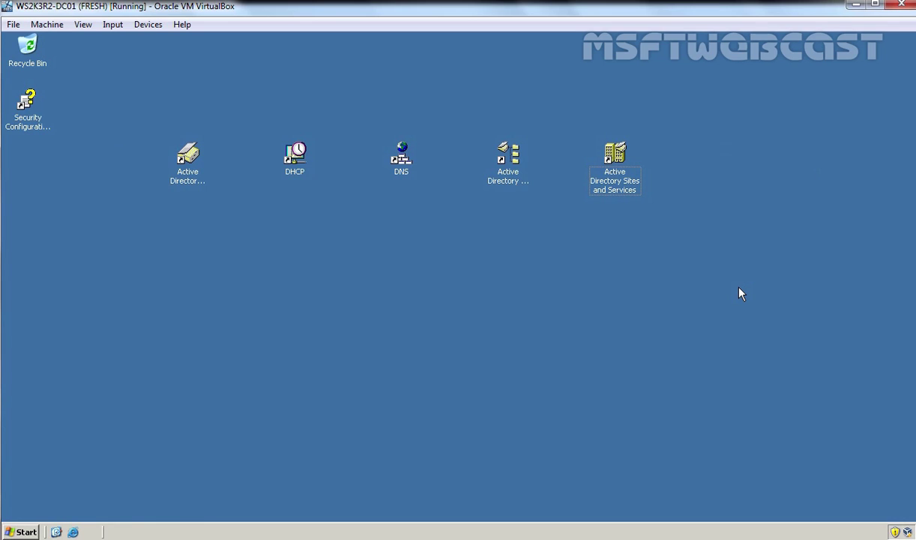
# Step: Launch dcpromo and advance past the welcome and removal options pages
pyautogui.press('super+r')
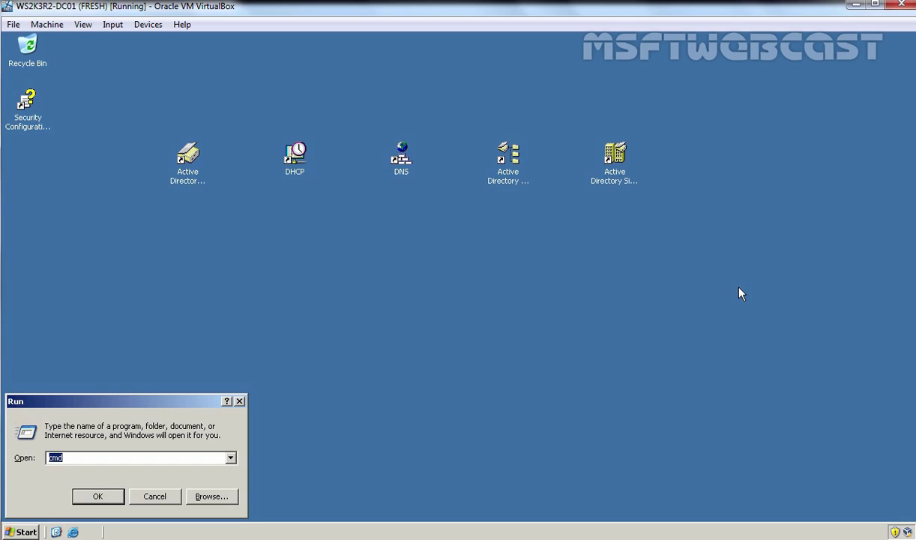
pyautogui.write('dcpromo')
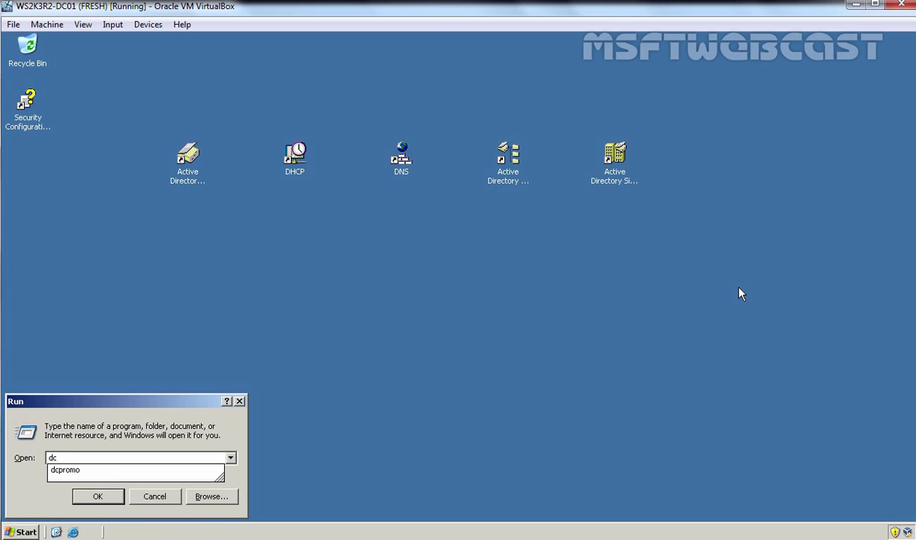
pyautogui.press('Return')
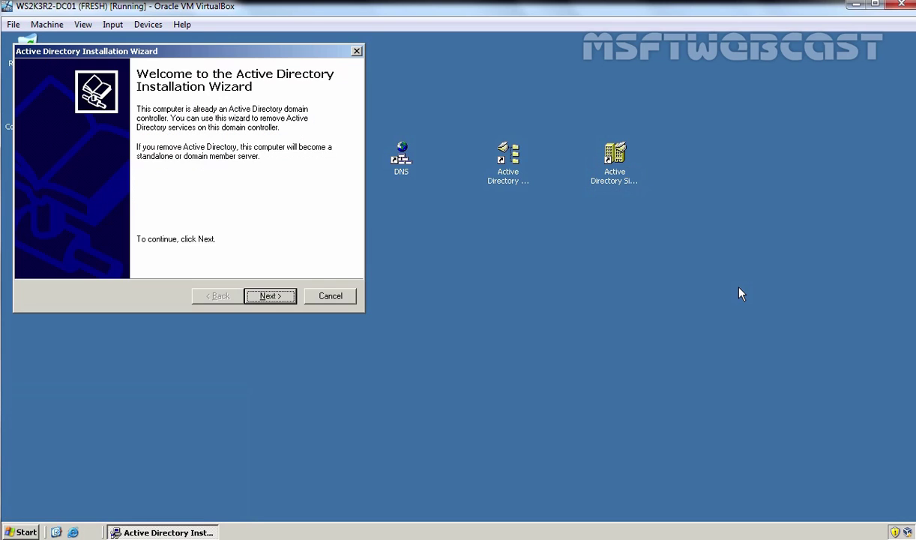
pyautogui.click(268, 296)
pyautogui.click(267, 297)
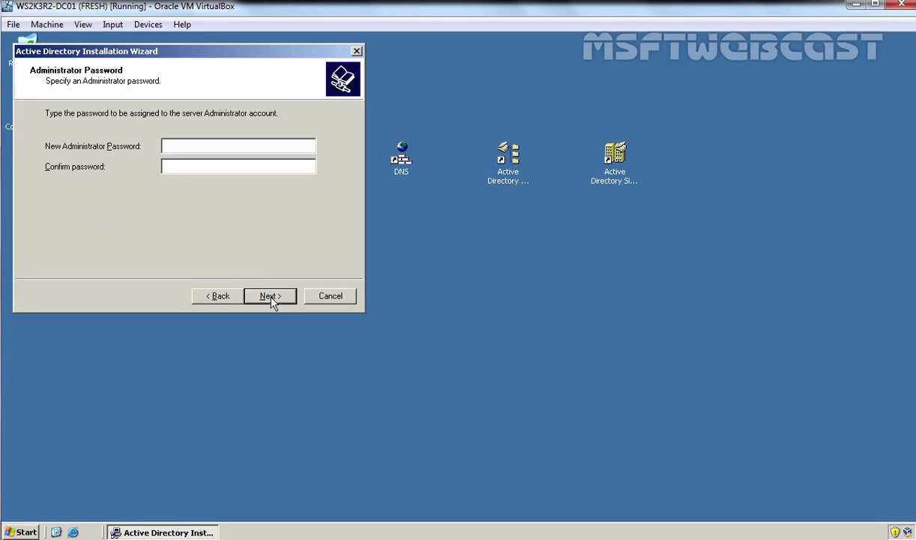
# Step: Enter and confirm the new administrator password, then start removing Active Directory
pyautogui.press('Tab')
pyautogui.click(269, 296)
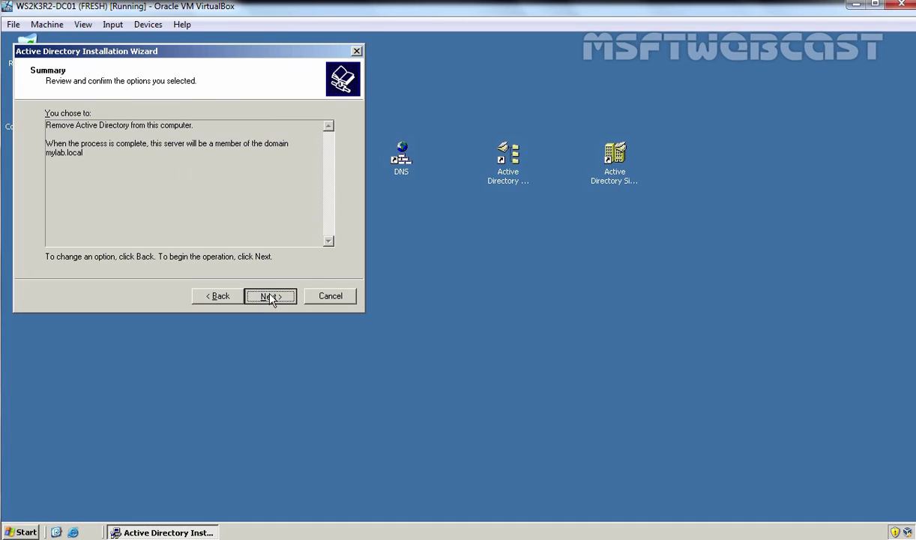
pyautogui.click(270, 297)
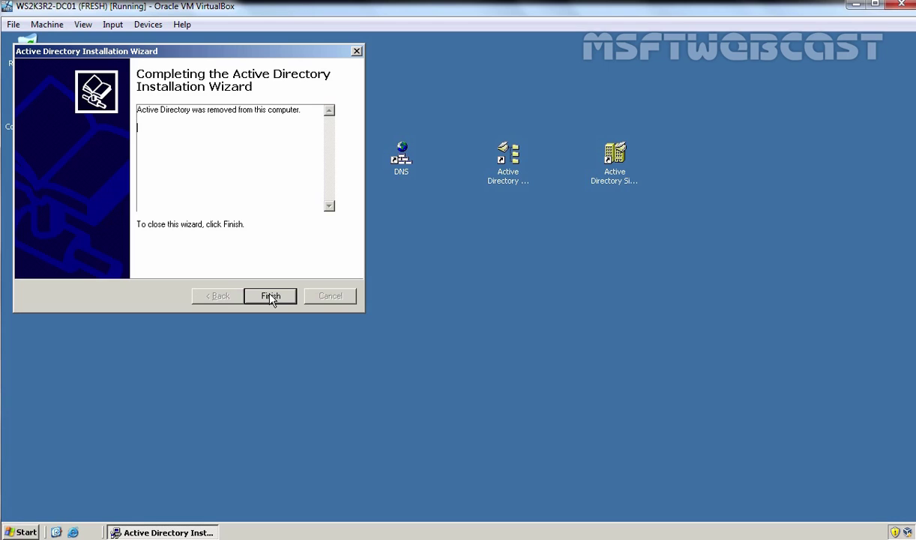
# Step: Finish the removal wizard, restart the server, and dismiss the Sites and Services dialog
pyautogui.click(271, 296)
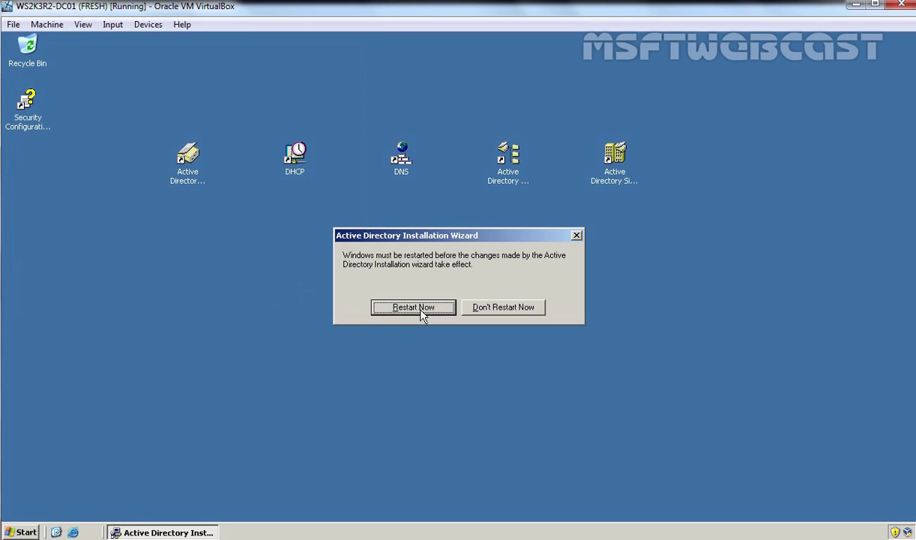
pyautogui.click(420, 309)
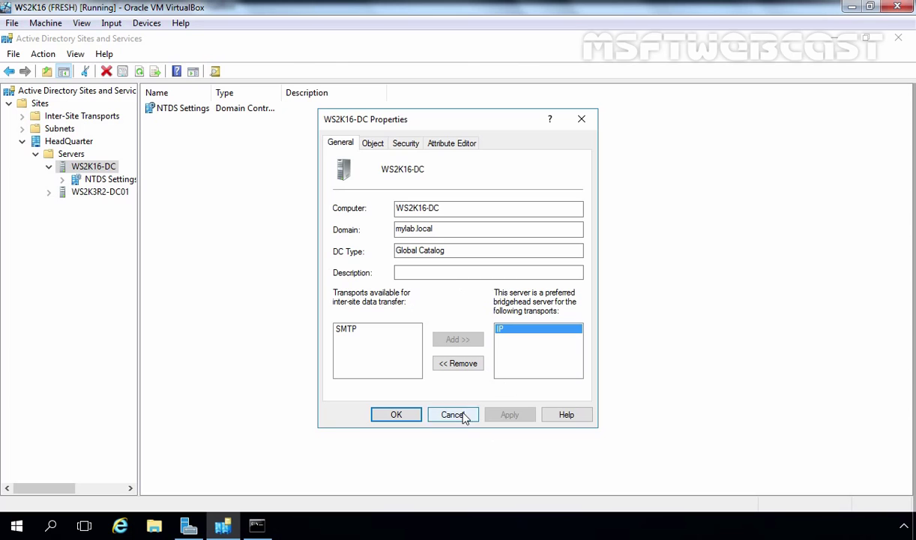
pyautogui.click(439, 399)
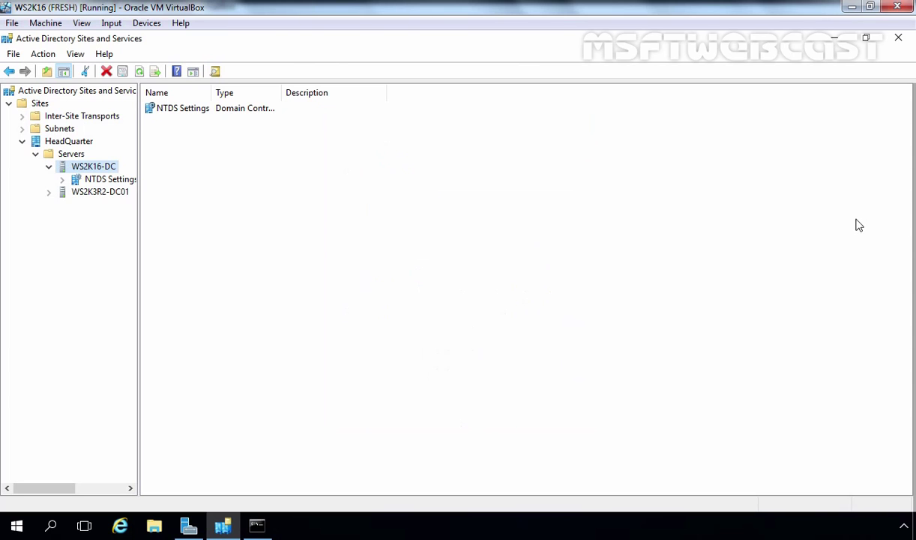
# Step: Open Active Directory Users and Computers and confirm Domain Controllers lists only WS2K16-DC
pyautogui.click(899, 37)
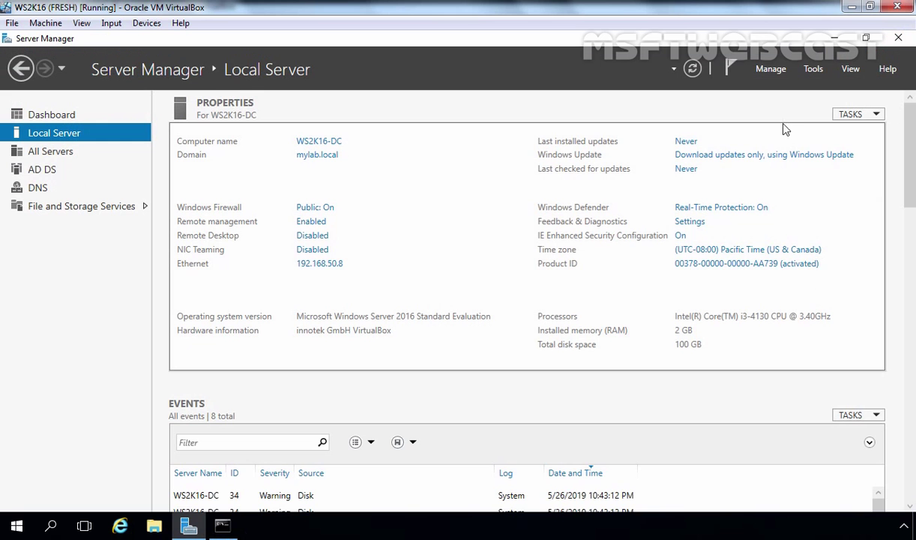
pyautogui.click(815, 71)
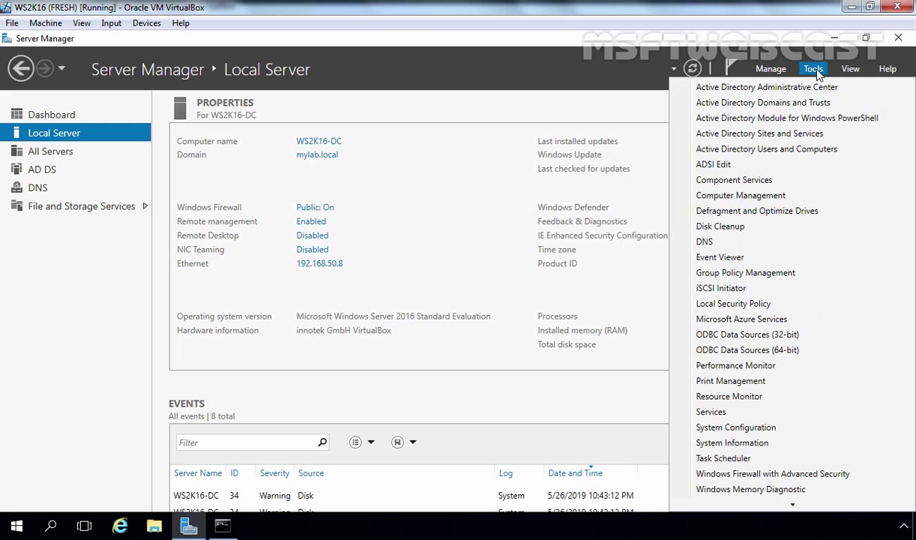
pyautogui.click(806, 152)
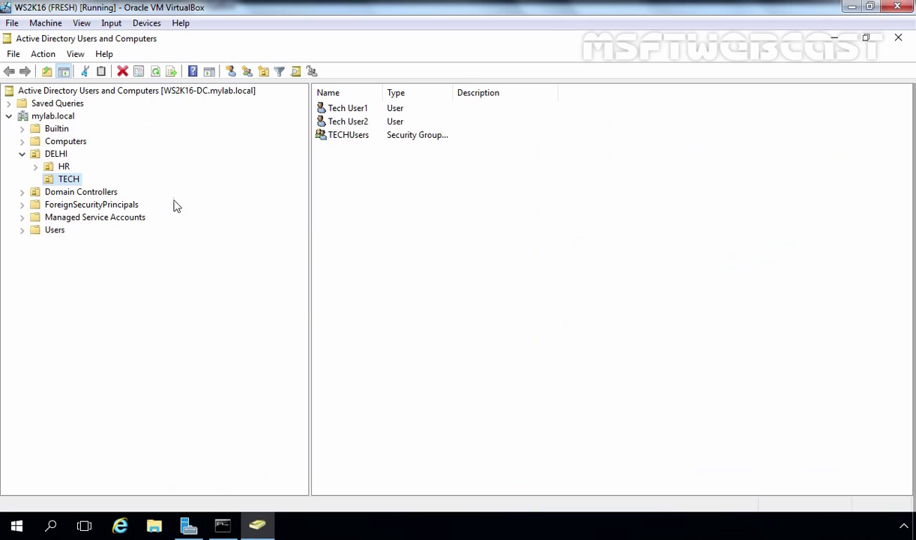
pyautogui.click(78, 191)
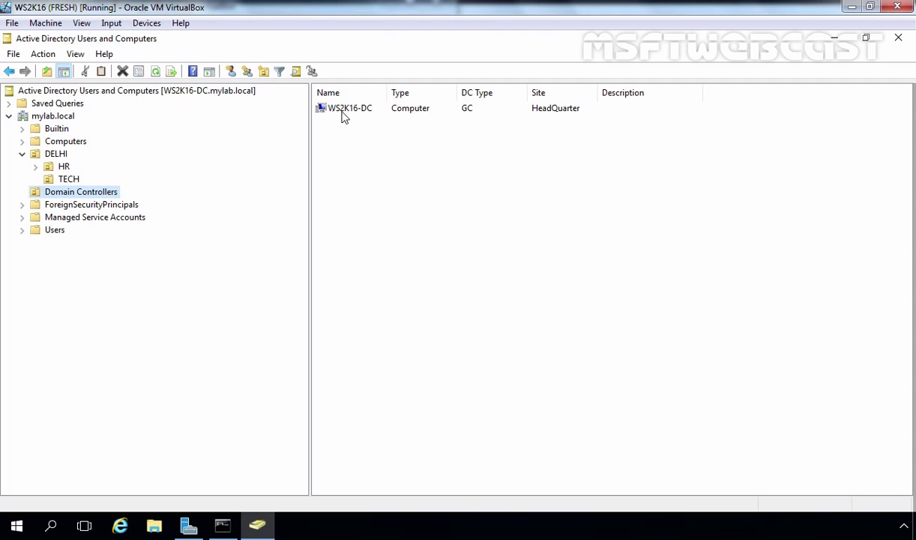
pyautogui.click(900, 42)
pyautogui.click(813, 69)
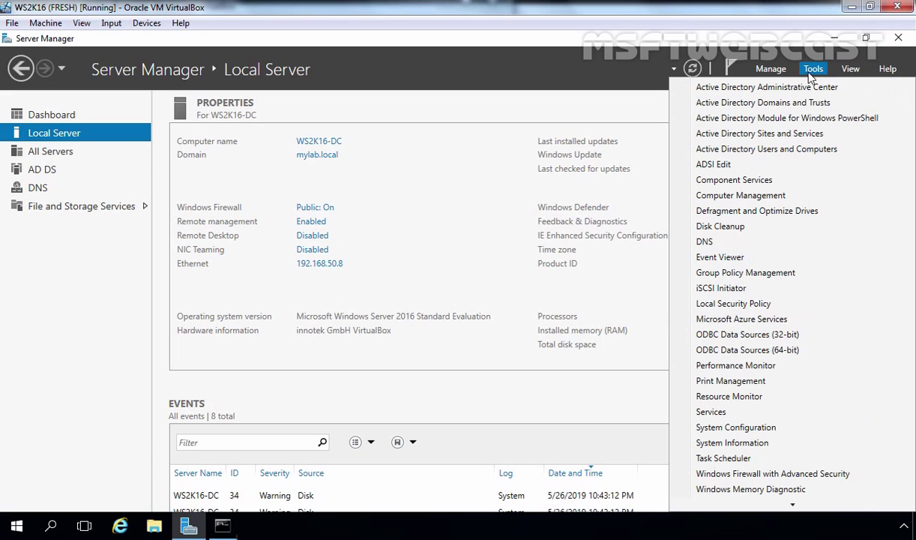
# Step: Open DNS Manager and inspect _msdcs.mylab.local, noting the NS record for ws2k3r2-dc01.mylab.local
pyautogui.click(740, 241)
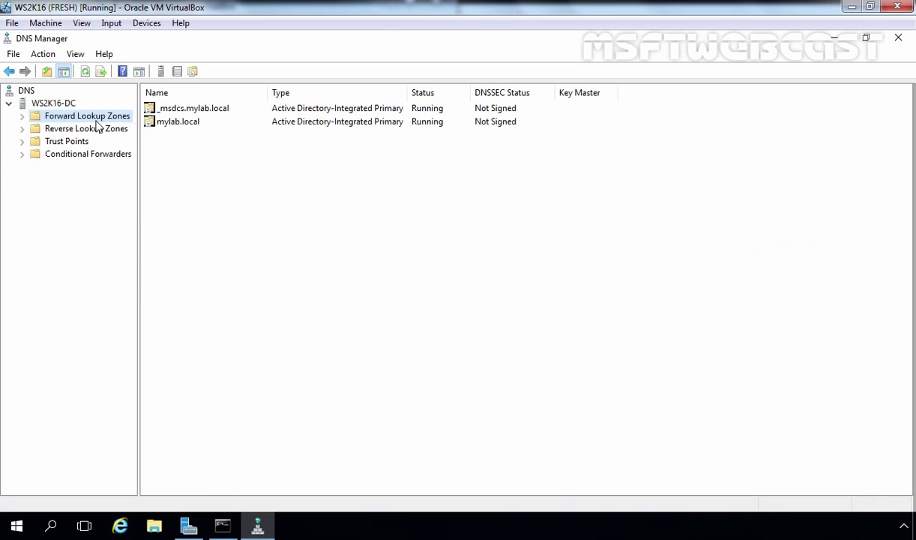
pyautogui.doubleClick(94, 116)
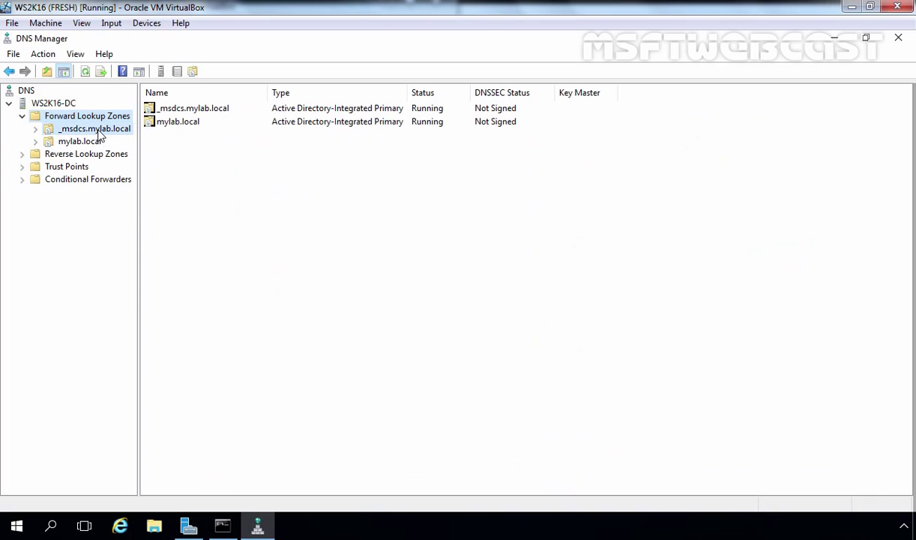
pyautogui.doubleClick(99, 131)
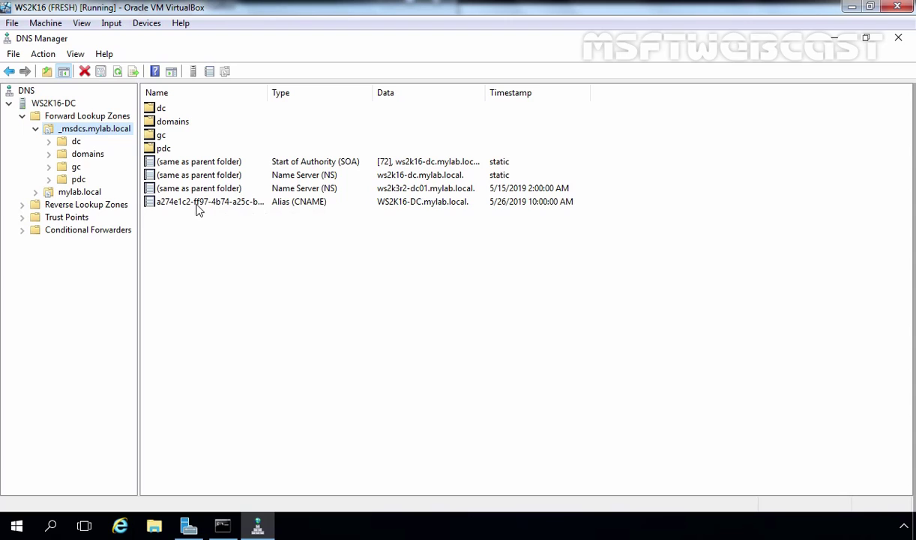
pyautogui.click(396, 203)
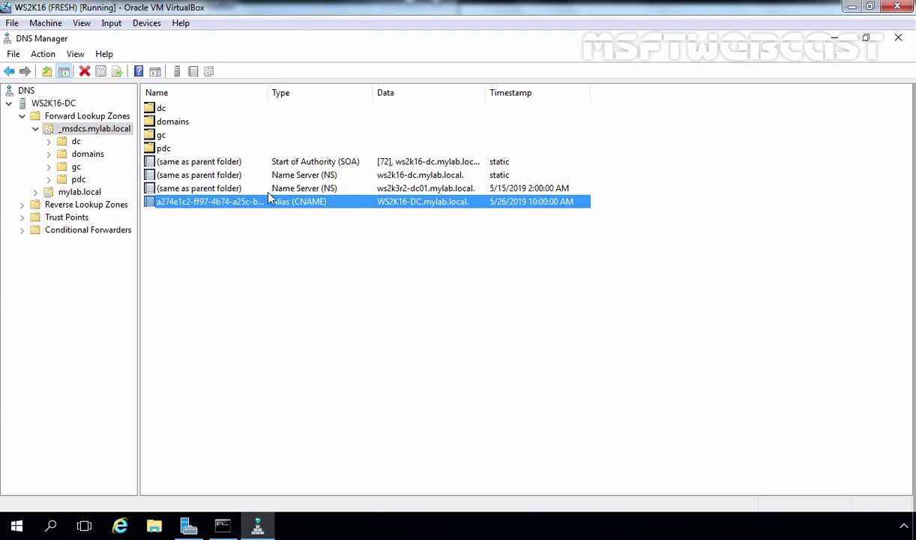
pyautogui.click(419, 188)
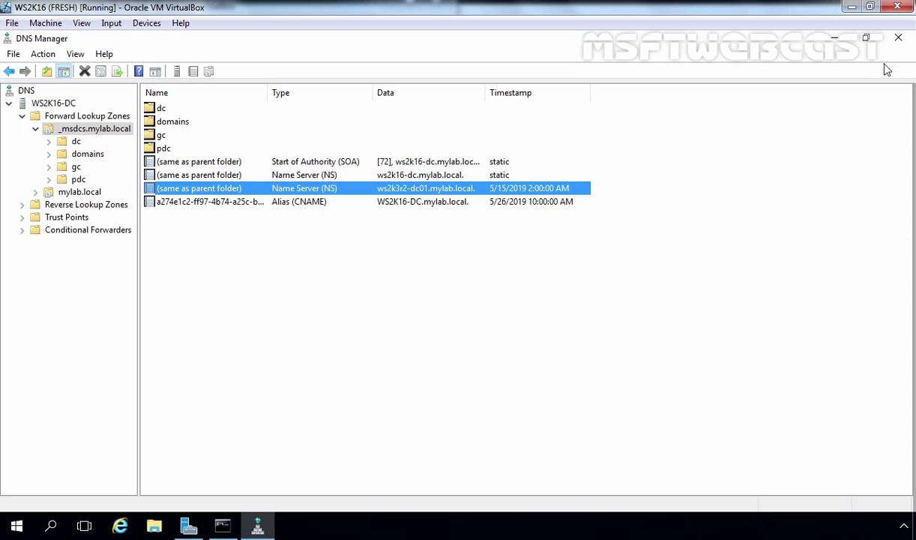
pyautogui.click(844, 33)
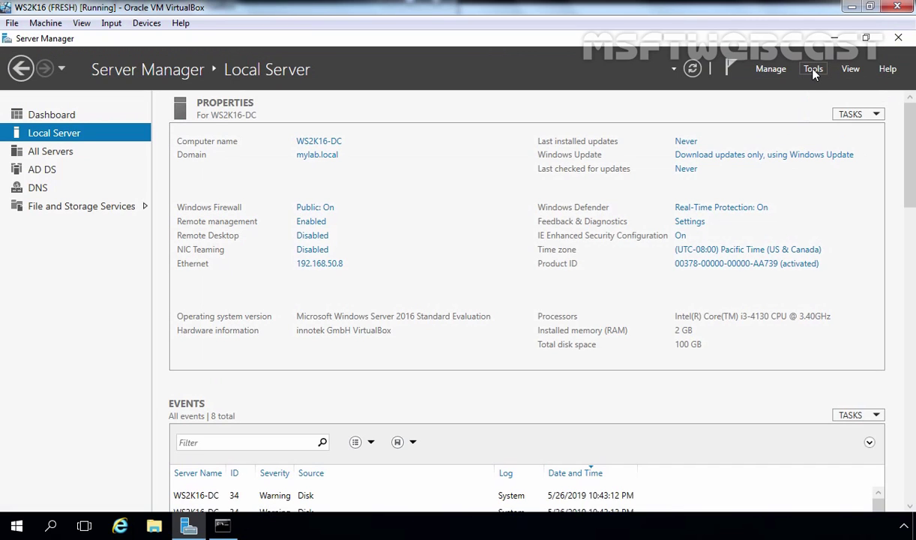
# Step: Open Sites and Services, refresh, and view WS2K16-DC's NTDS Settings under HeadQuarter > Servers
pyautogui.click(815, 71)
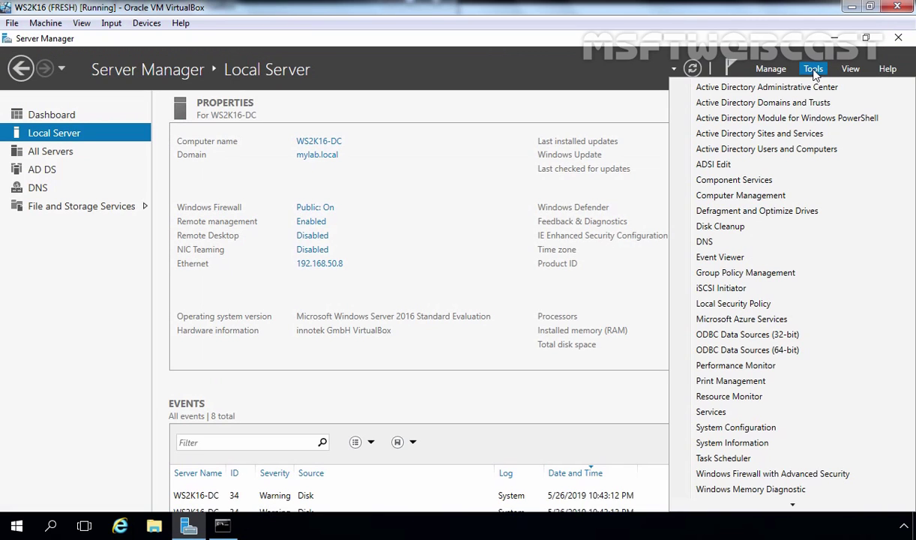
pyautogui.click(774, 137)
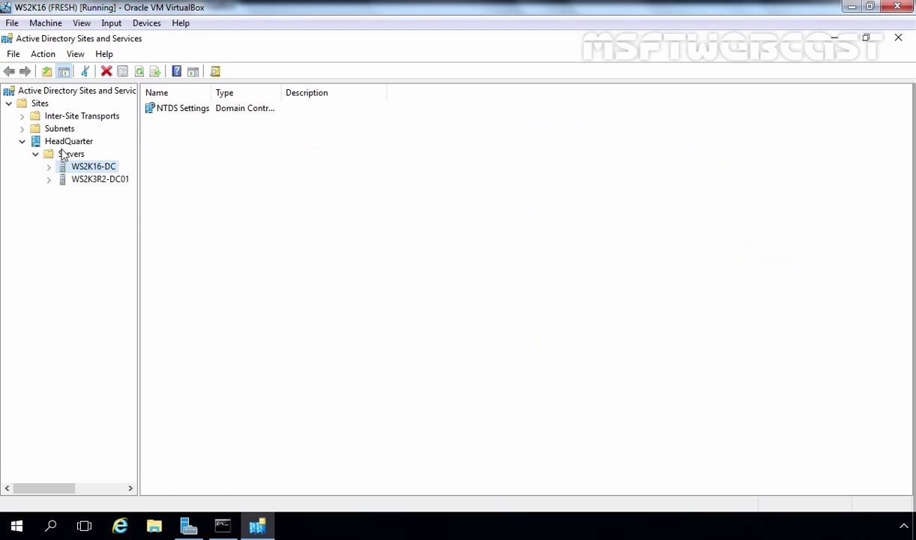
pyautogui.click(58, 141)
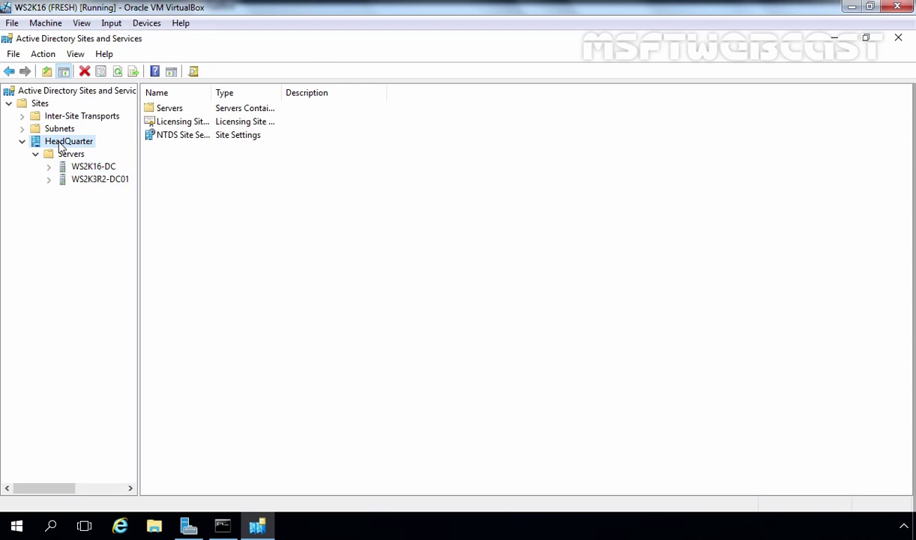
pyautogui.click(117, 73)
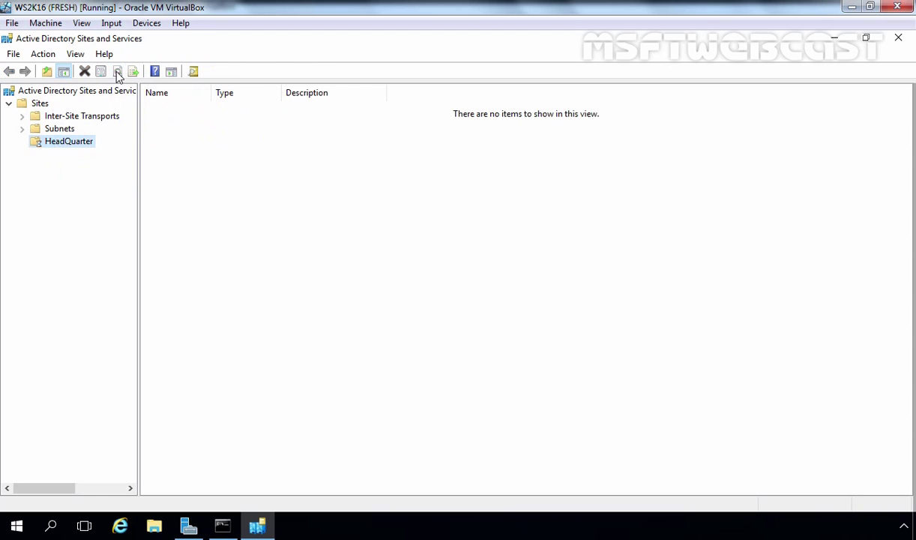
pyautogui.click(72, 155)
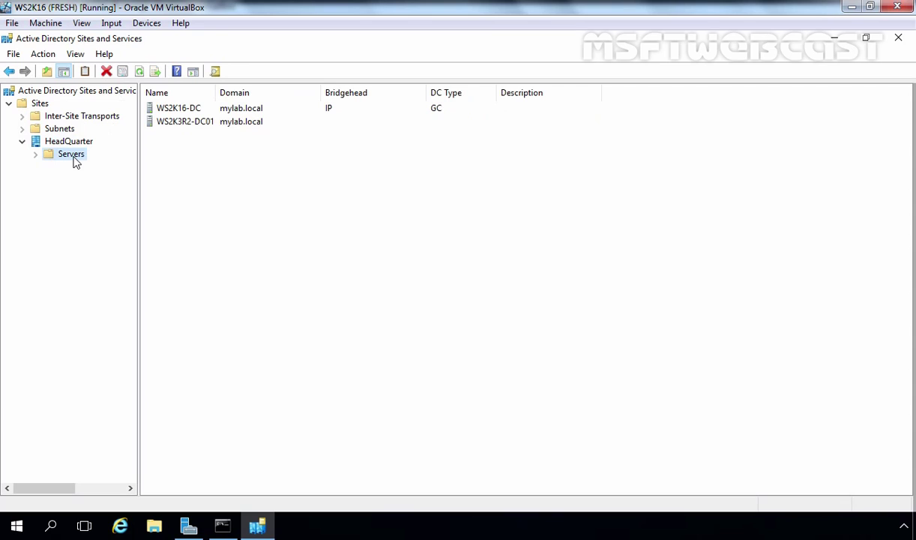
pyautogui.doubleClick(74, 159)
pyautogui.click(84, 169)
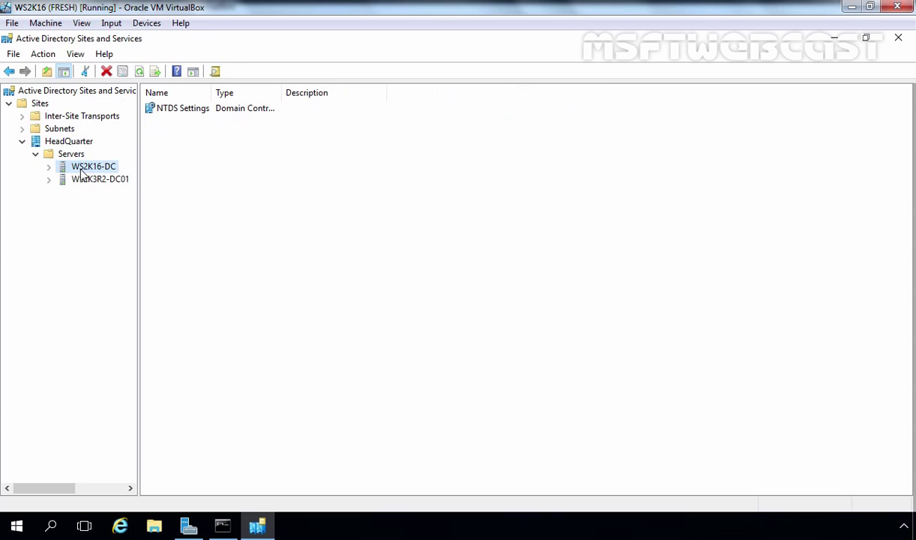
pyautogui.doubleClick(84, 168)
pyautogui.click(106, 180)
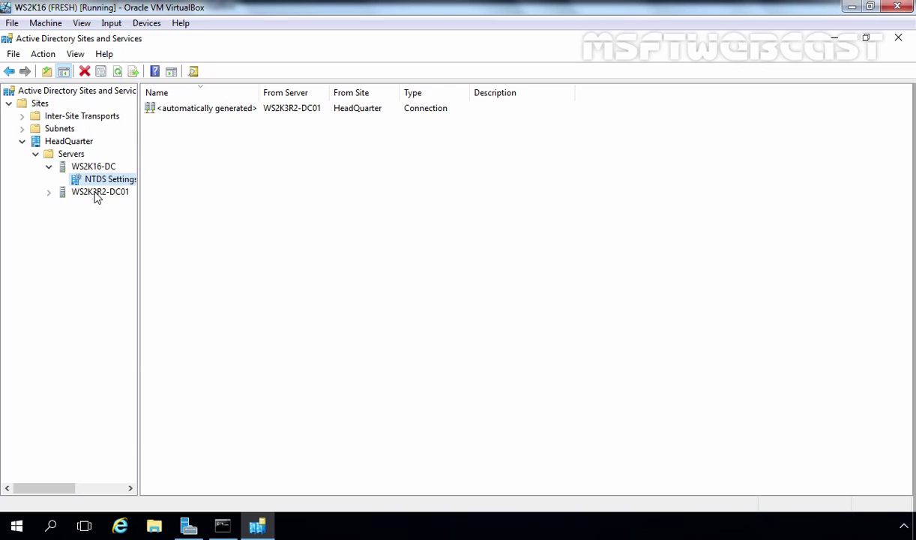
# Step: Check that WS2K3R2-DC01 has no NTDS Settings, leave it undeleted, and close the console
pyautogui.click(95, 196)
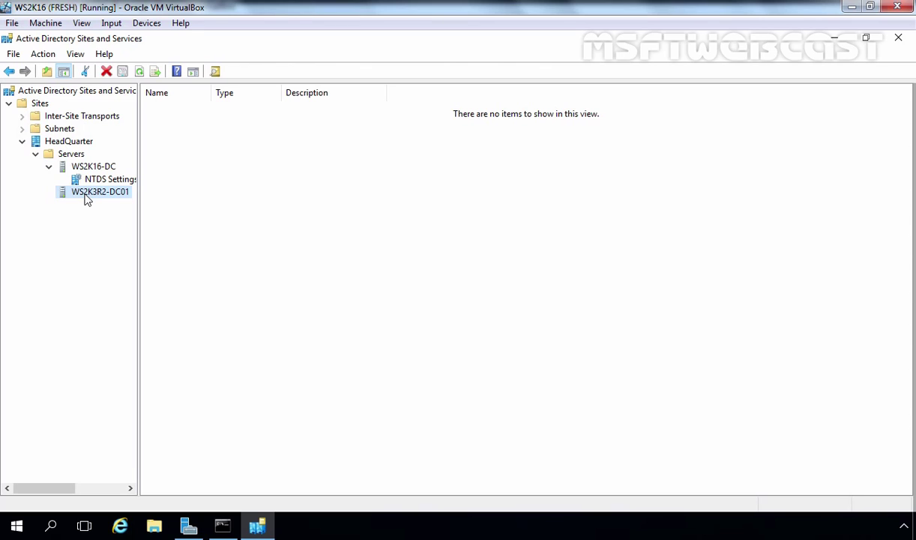
pyautogui.rightClick(92, 193)
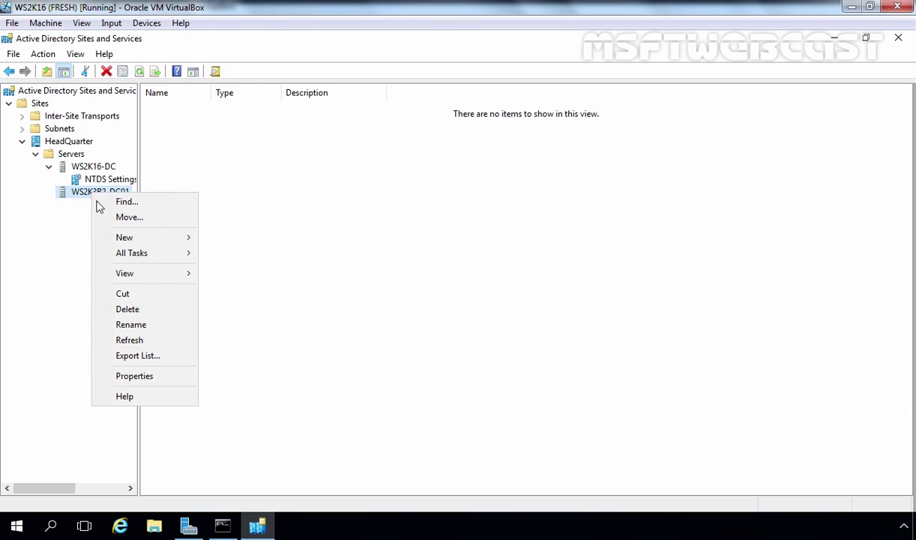
pyautogui.click(57, 248)
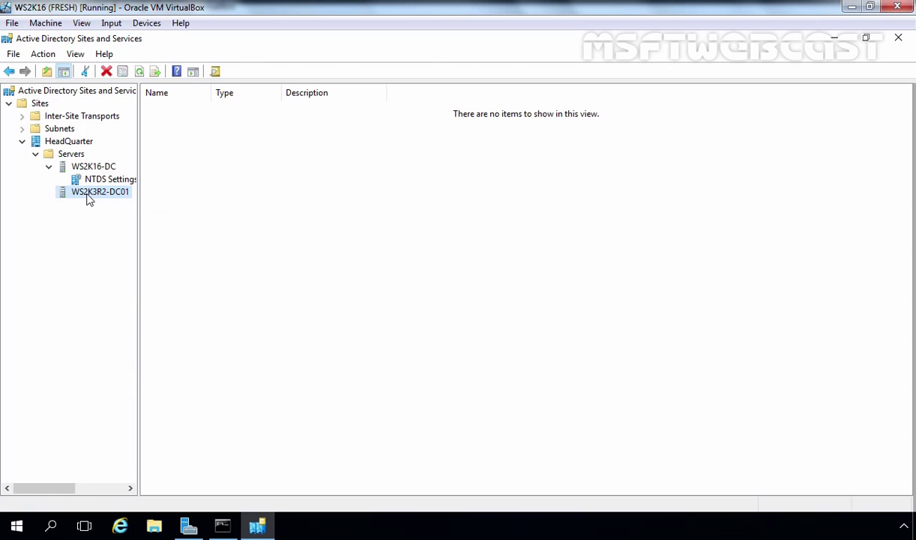
pyautogui.click(898, 38)
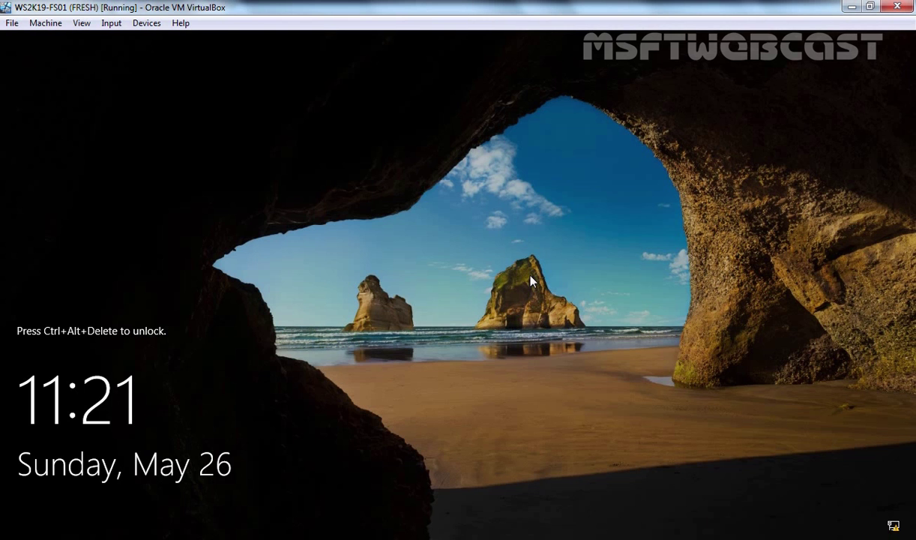
# Step: Sign in to WS2K19-FS01 and open the DHCP console maximized with a wider tree pane
pyautogui.hotkey('ctrl', 'alt', 'Delete')
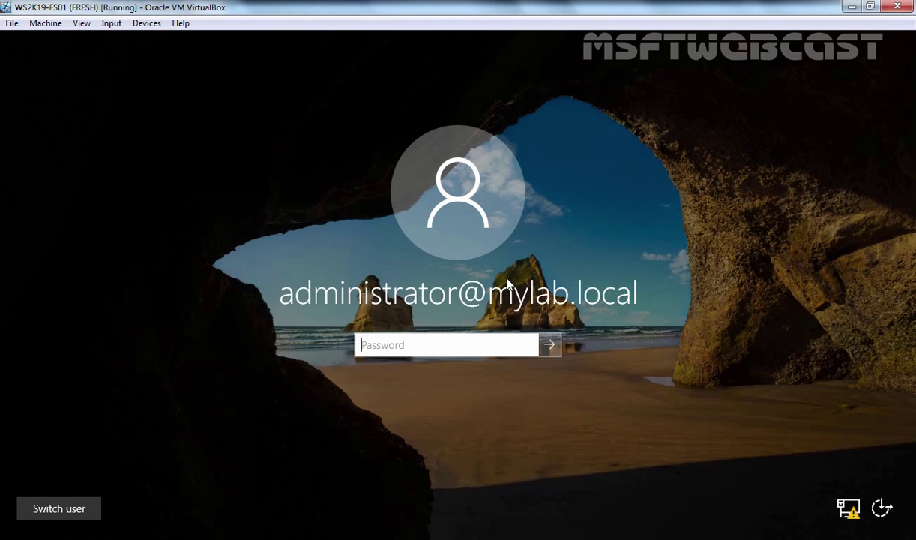
pyautogui.write('********')
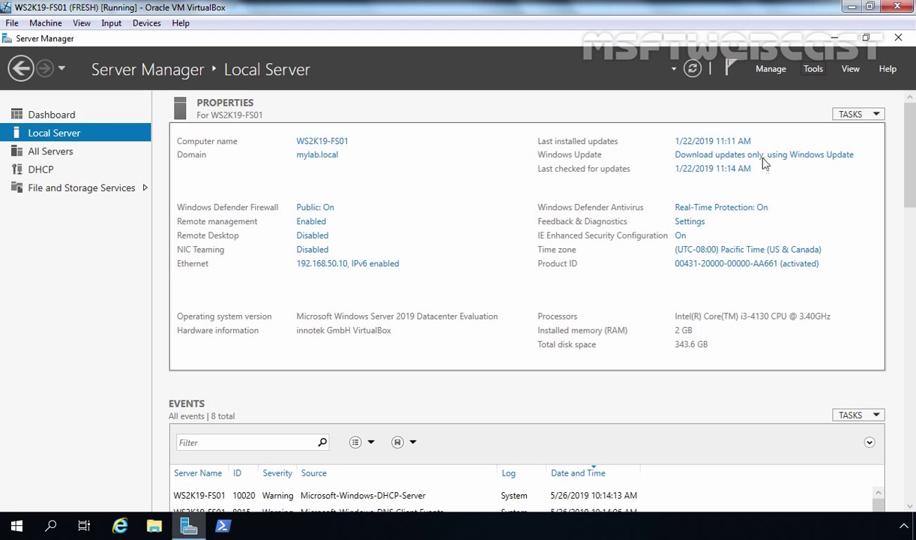
pyautogui.click(813, 70)
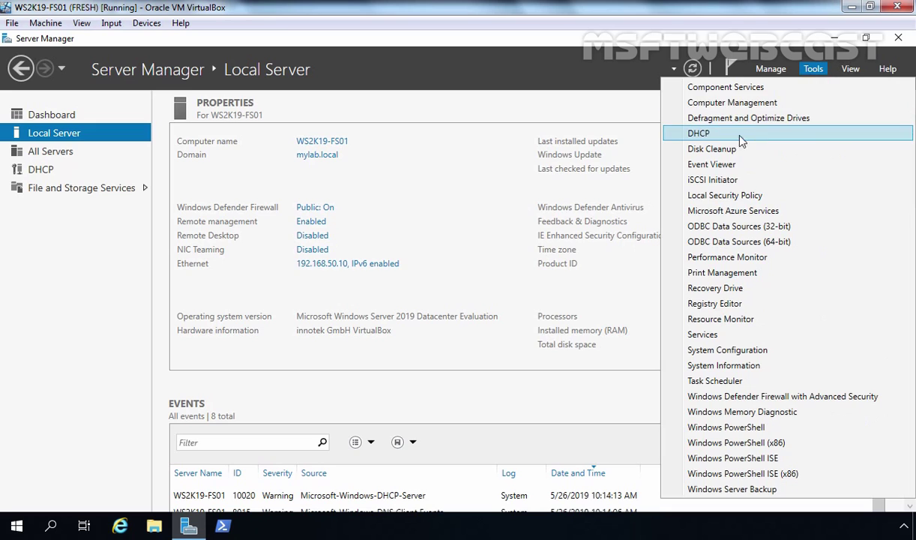
pyautogui.click(714, 133)
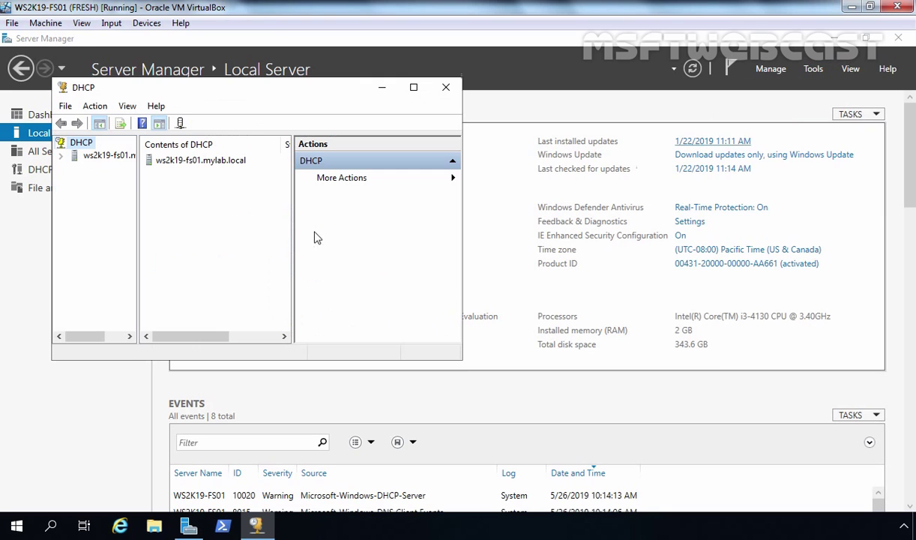
pyautogui.click(413, 87)
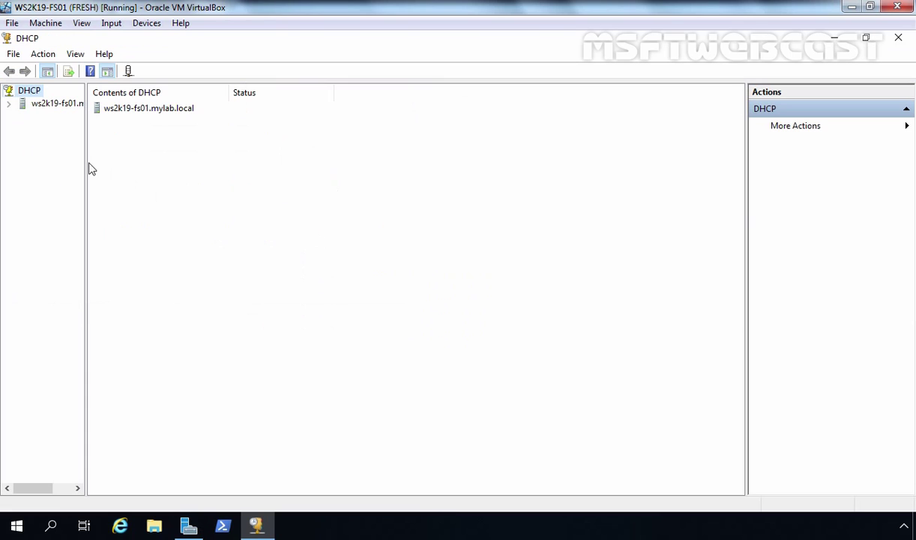
pyautogui.moveTo(87, 168); pyautogui.dragTo(253, 177)
# Step: Expand ws2k19-fs01.mylab.local > IPv4 > Scope [192.168.50.0] SCOPE-A and show its Scope Options
pyautogui.click(82, 109)
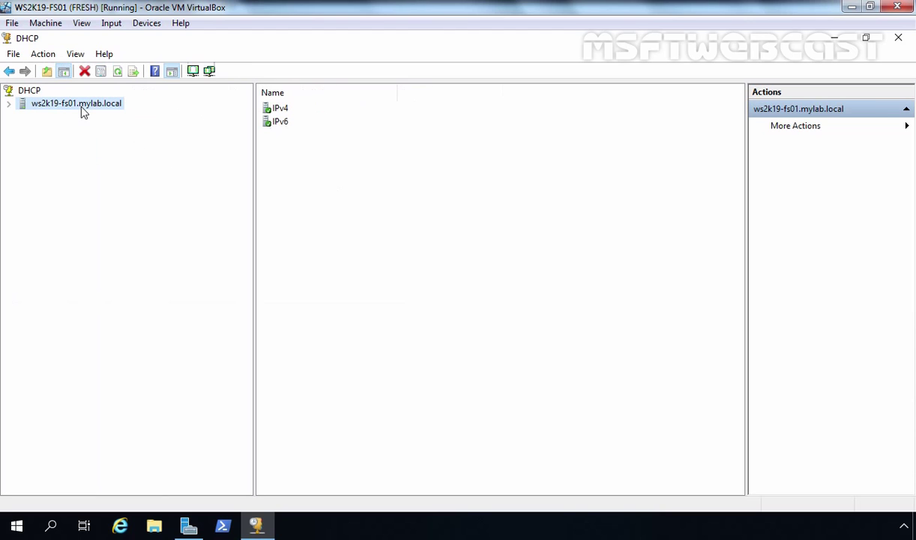
pyautogui.doubleClick(82, 109)
pyautogui.click(51, 118)
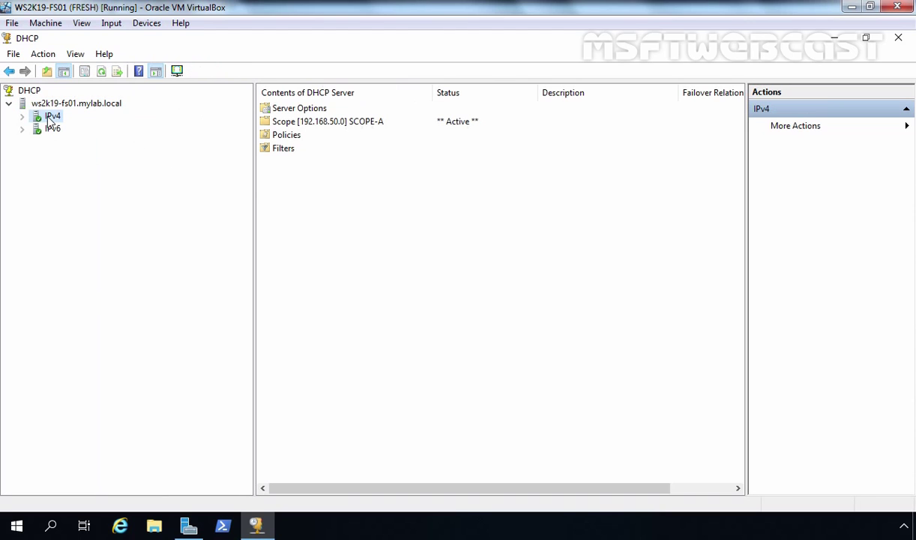
pyautogui.doubleClick(52, 117)
pyautogui.click(87, 144)
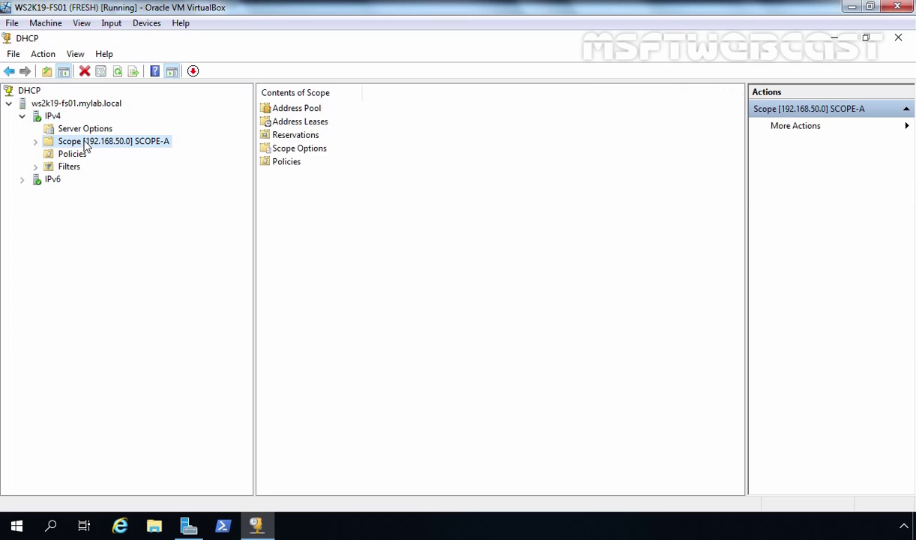
pyautogui.doubleClick(85, 145)
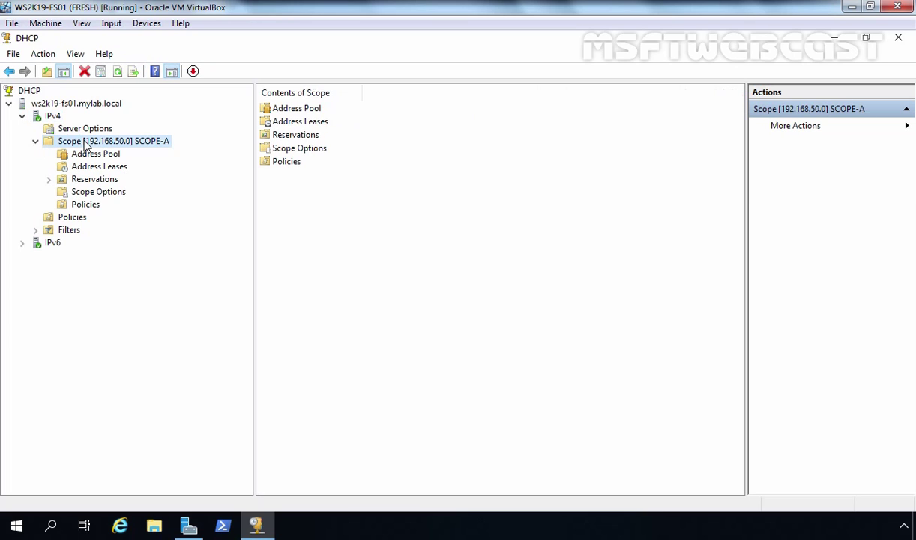
pyautogui.click(96, 193)
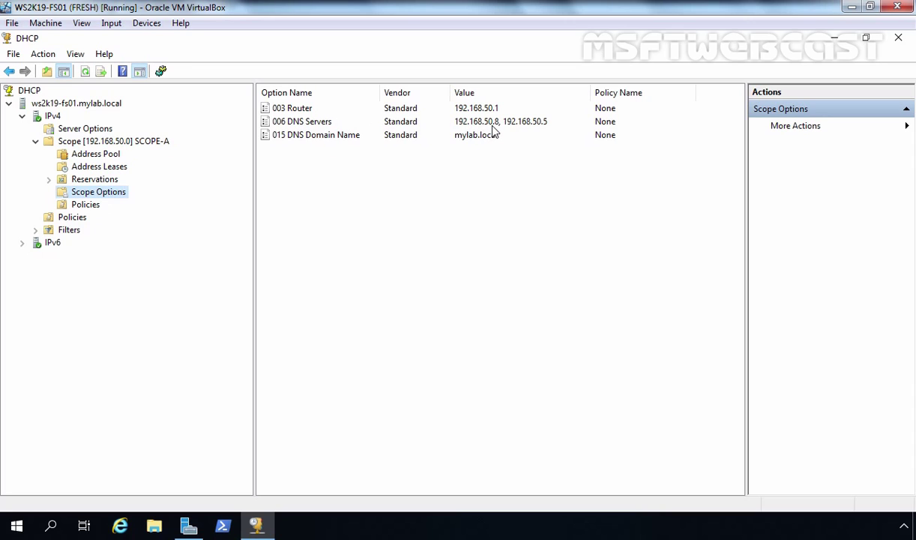
# Step: Remove 192.168.50.5 from SCOPE-A's 006 DNS Servers option, leaving only 192.168.50.8
pyautogui.doubleClick(299, 124)
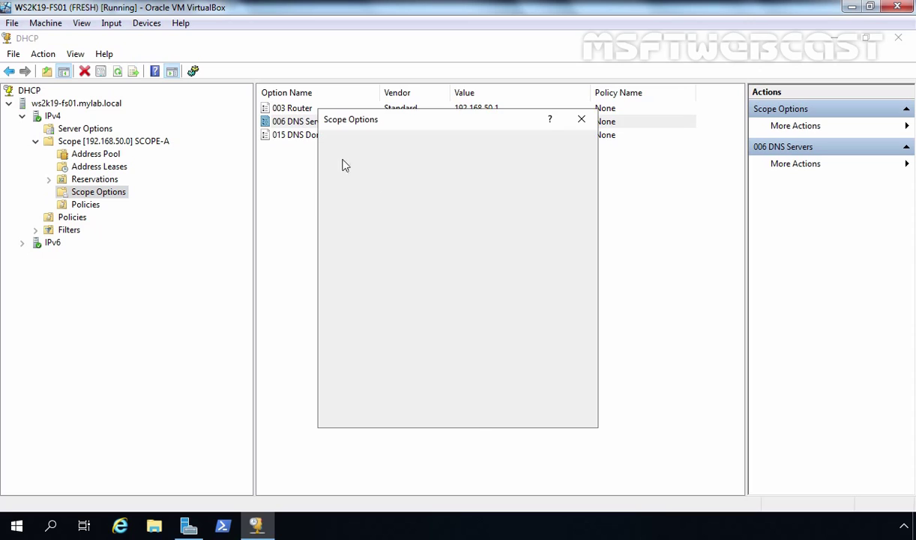
pyautogui.click(388, 342)
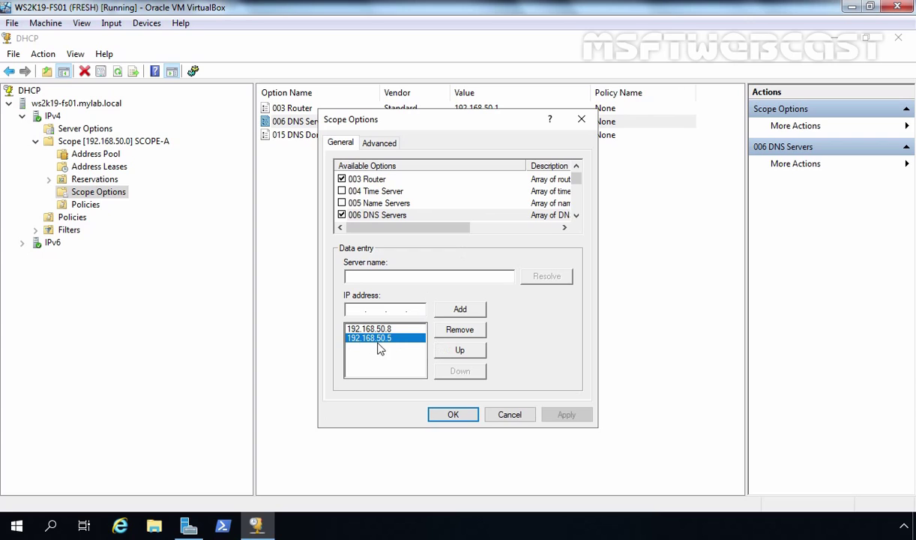
pyautogui.click(461, 338)
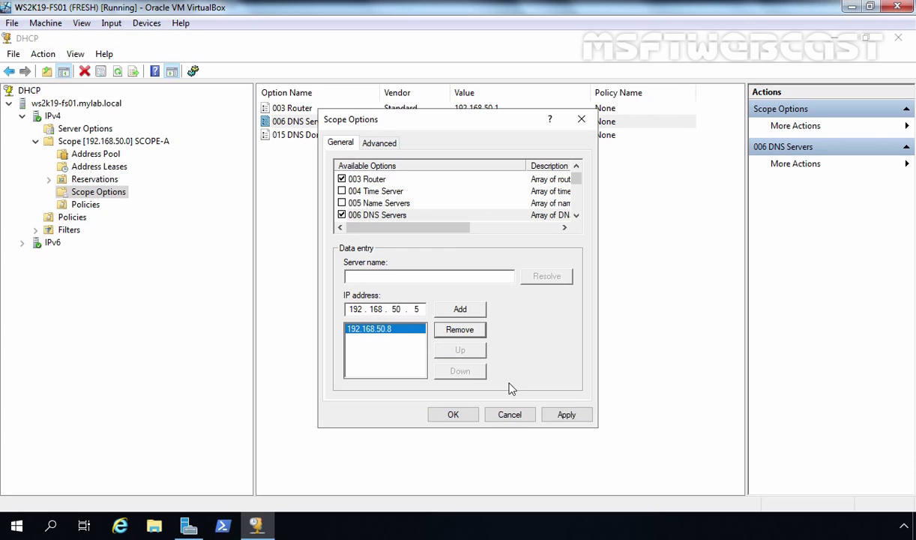
pyautogui.click(567, 415)
pyautogui.click(453, 416)
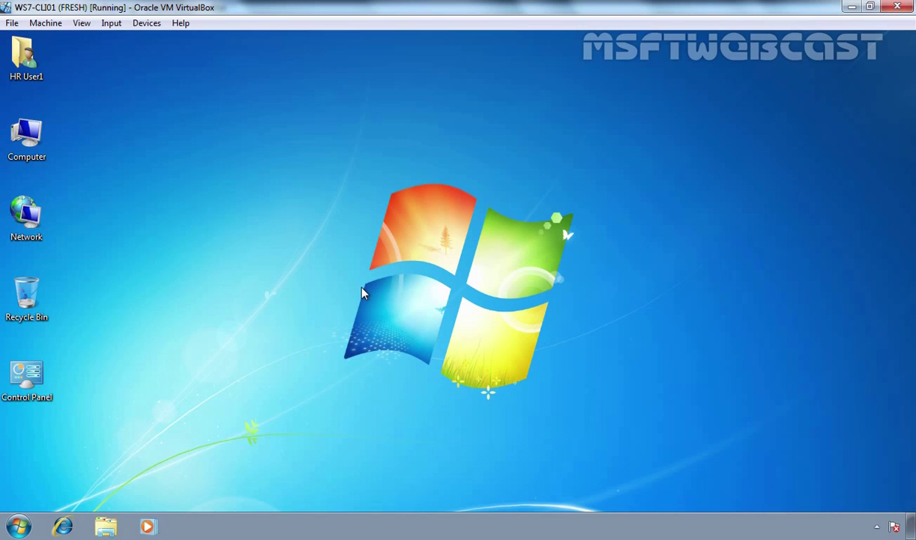
# Step: Open a Command Prompt on the Windows 7 client with cmd
pyautogui.press('super+r')
pyautogui.write('cmd')
pyautogui.press('Return')
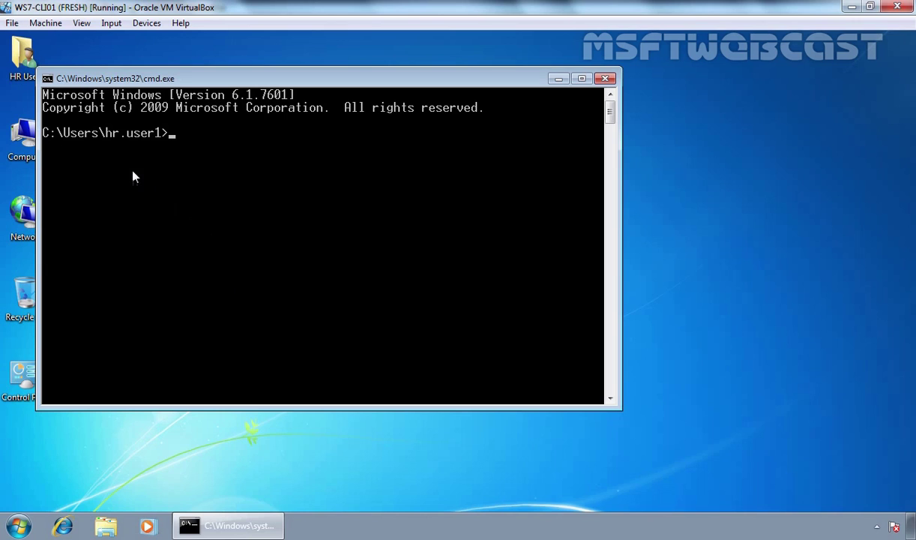
pyautogui.click(18, 526)
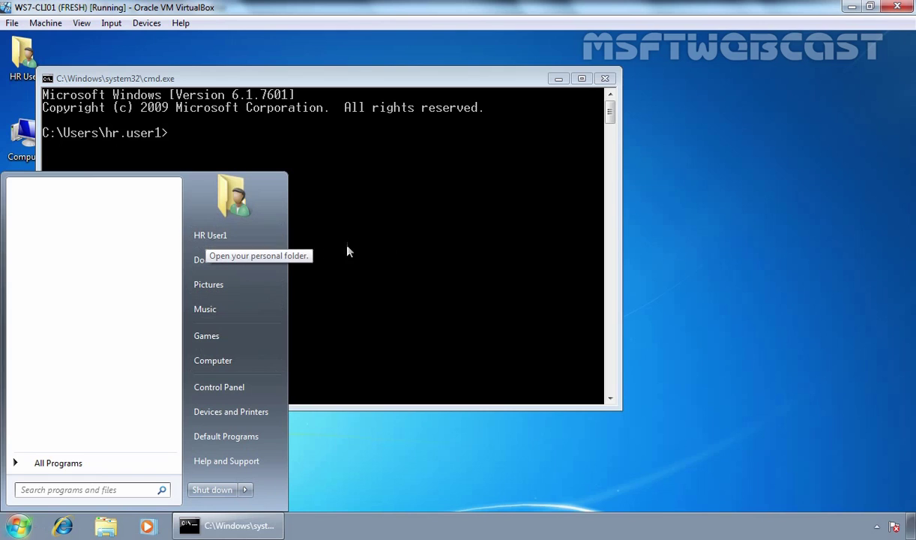
pyautogui.click(367, 218)
# Step: Run set, highlight the LOGONSERVER line showing WS2K16-DC, then close the console
pyautogui.write('set')
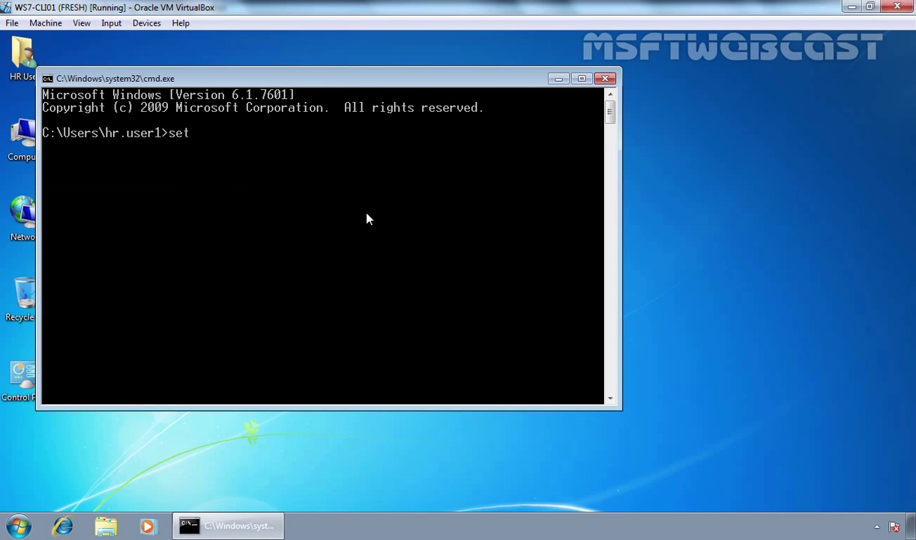
pyautogui.press('Return')
pyautogui.scroll(6, 368, 218)
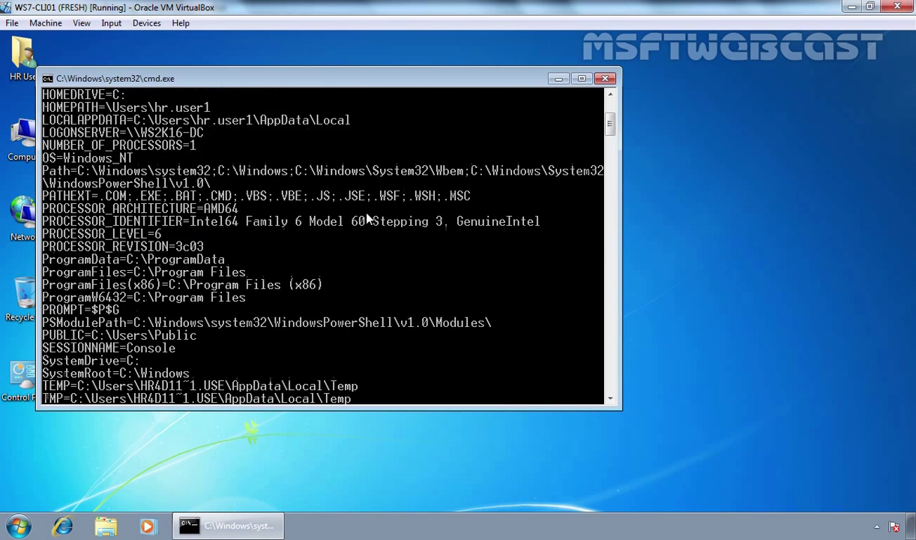
pyautogui.rightClick(45, 247)
pyautogui.click(60, 256)
pyautogui.moveTo(44, 246); pyautogui.dragTo(208, 247)
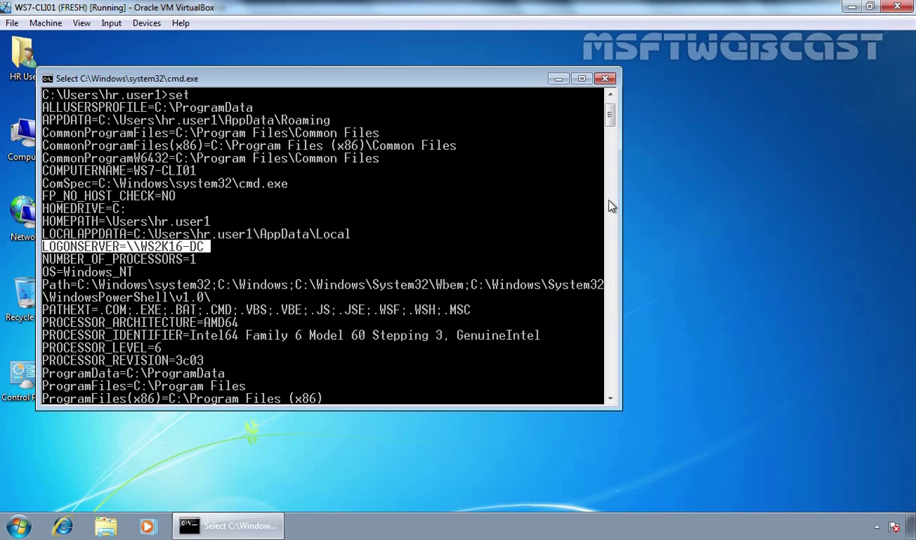
pyautogui.click(605, 78)
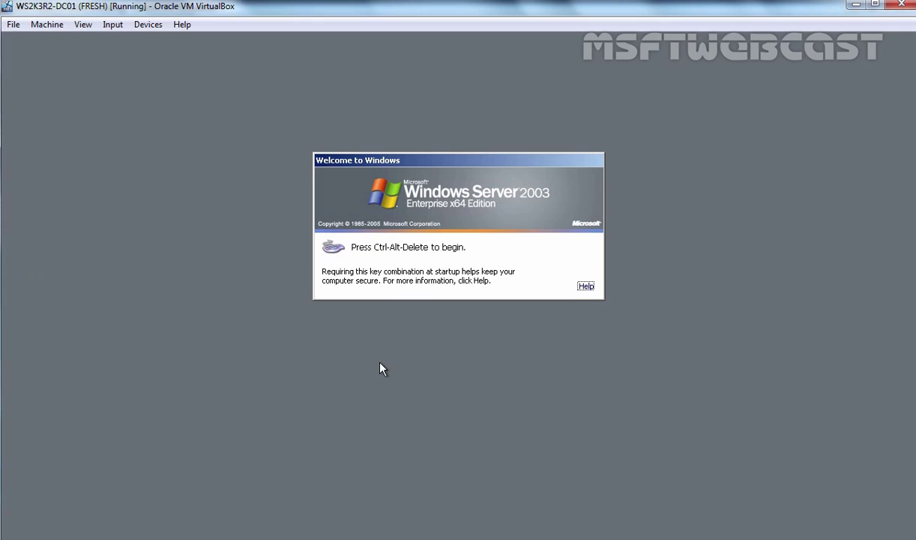
# Step: Log on to the Windows Server 2003 VM as Administrator
pyautogui.hotkey('ctrl', 'alt', 'Delete')
pyautogui.write('•••••••••')
pyautogui.press('Return')
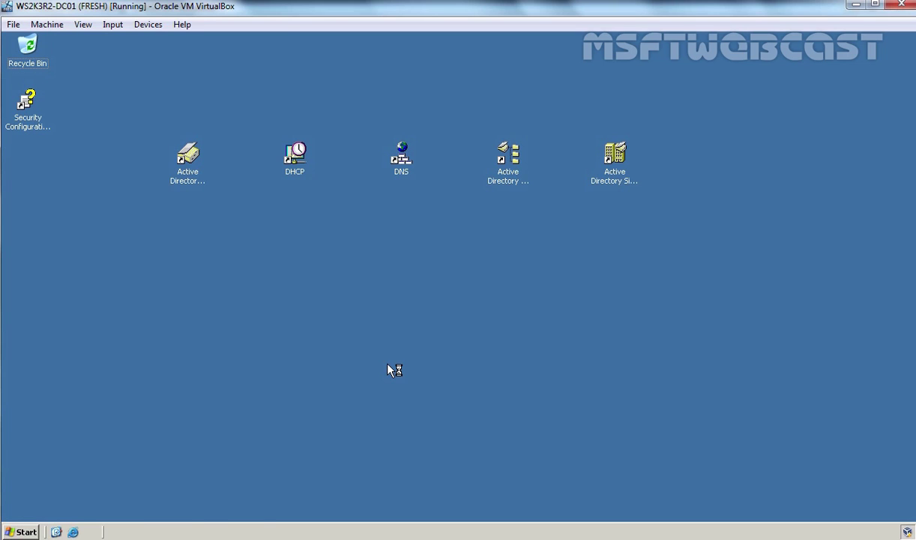
# Step: Check the full computer name ws2k3r2-dc01.mylab.local in My Computer's system properties
pyautogui.press('super')
pyautogui.rightClick(235, 258)
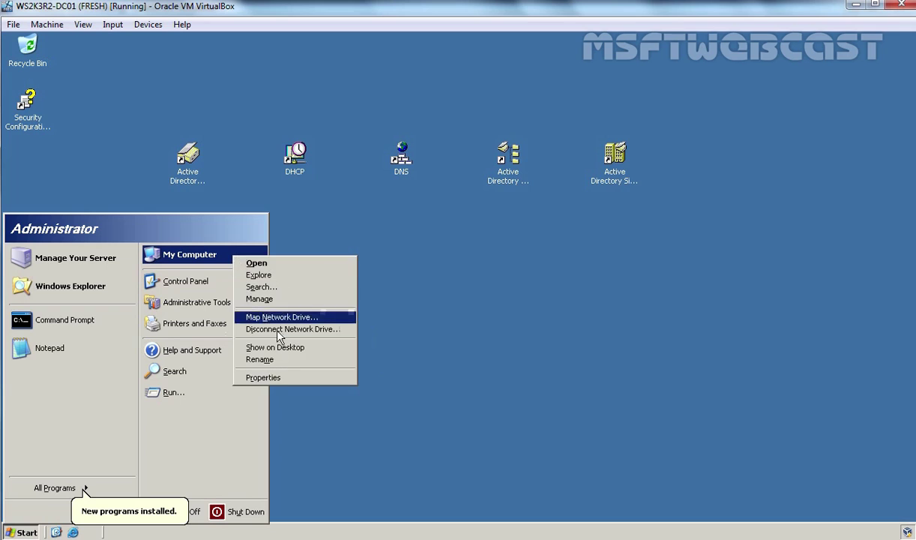
pyautogui.click(279, 377)
pyautogui.click(222, 167)
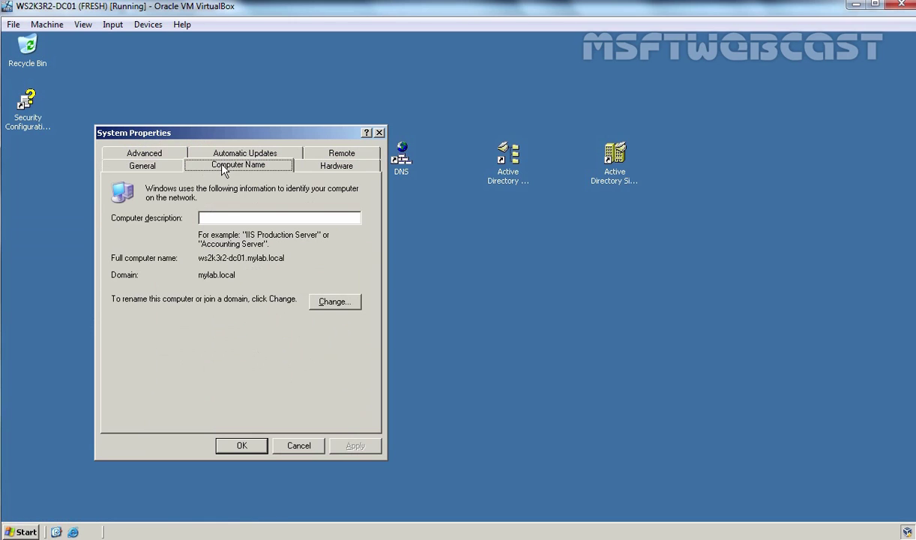
pyautogui.moveTo(196, 257); pyautogui.dragTo(306, 258)
pyautogui.press('Escape')
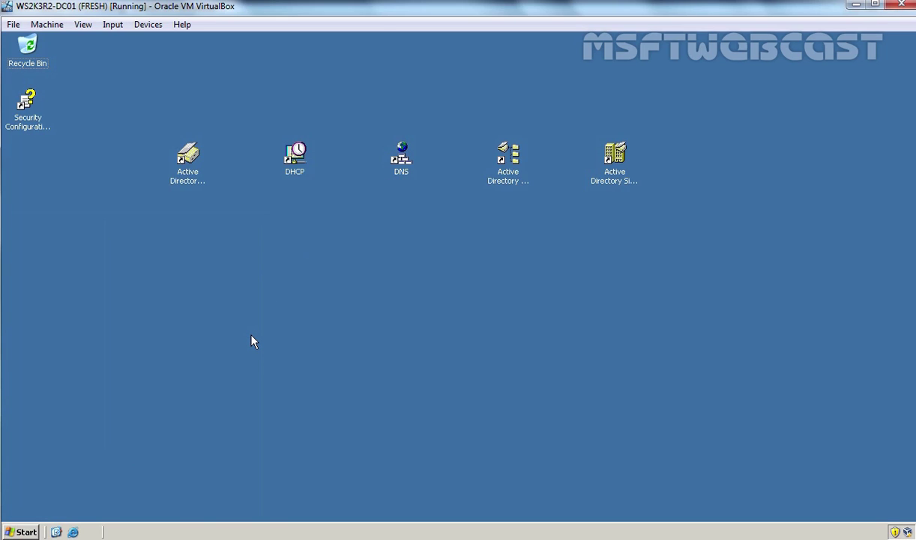
# Step: Launch the Windows Components Wizard from Add or Remove Programs
pyautogui.press('super')
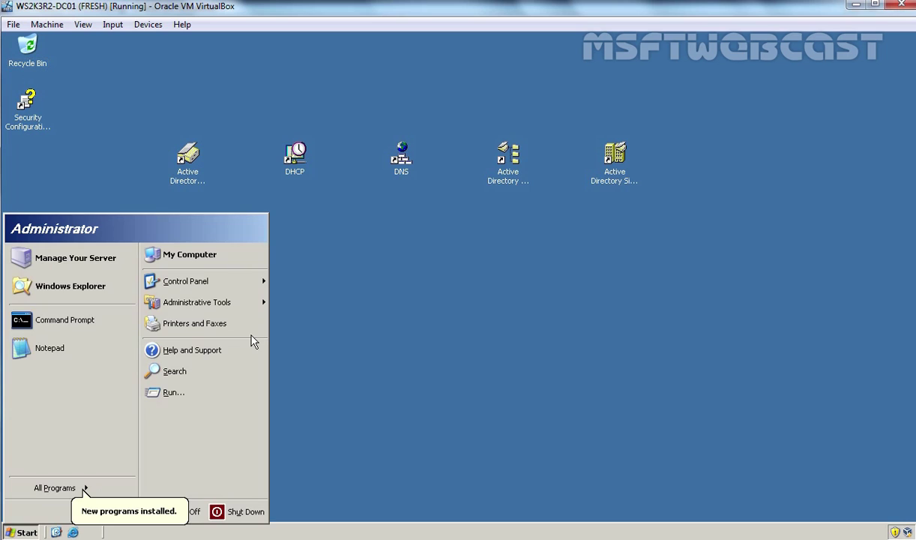
pyautogui.moveTo(201, 281)
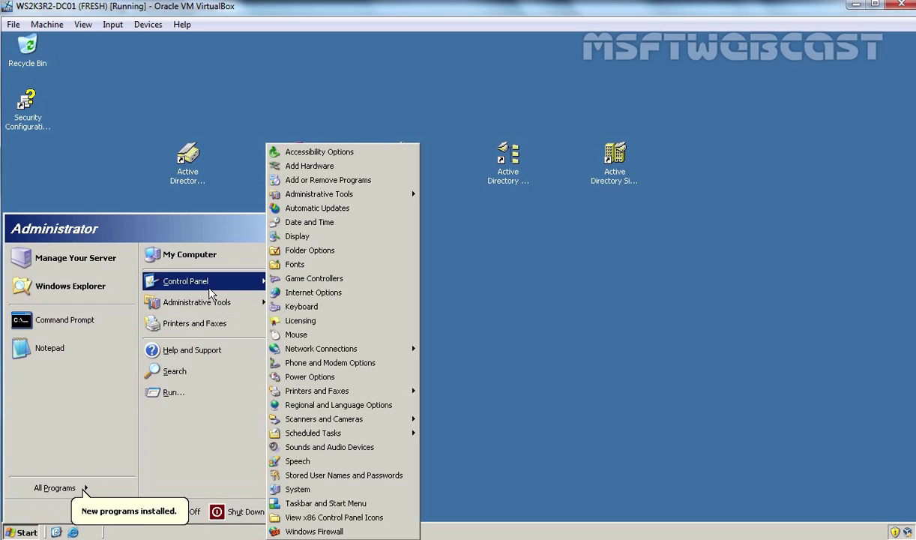
pyautogui.click(358, 182)
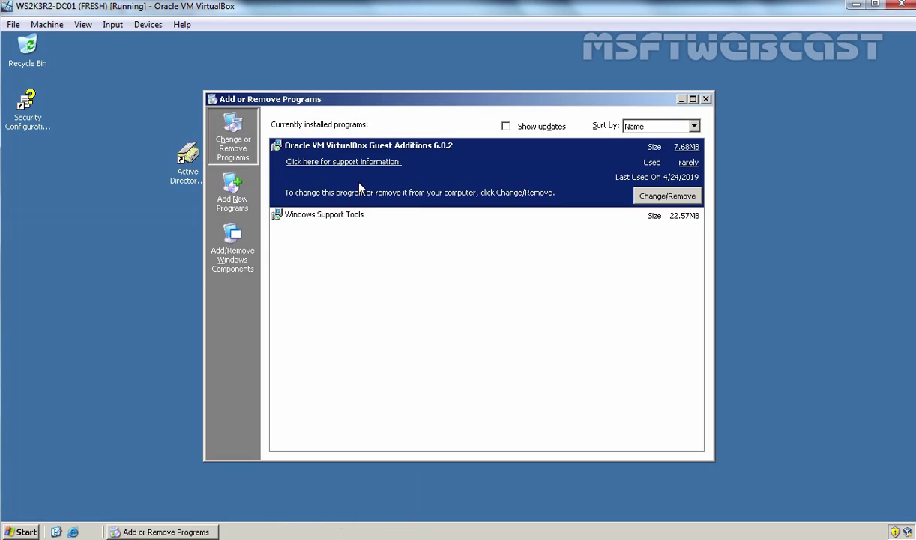
pyautogui.click(231, 260)
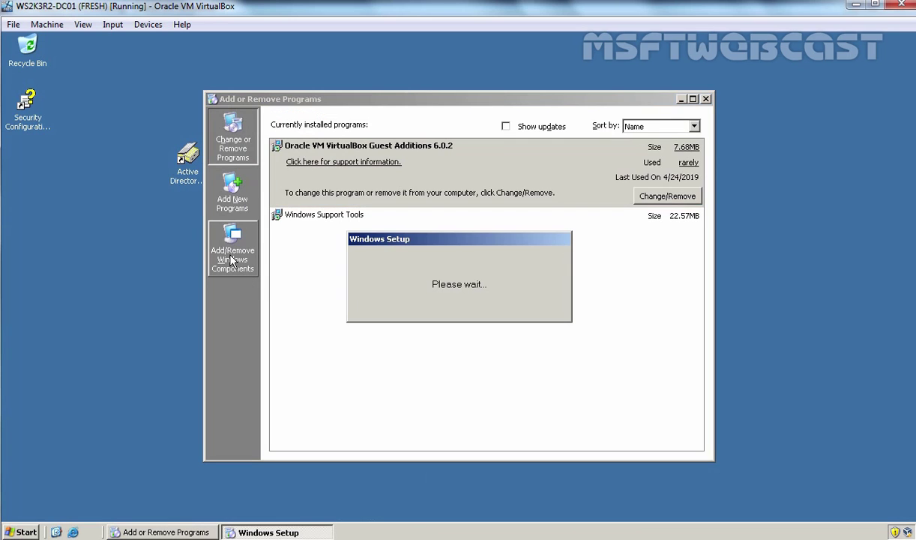
pyautogui.click(346, 235)
pyautogui.click(346, 235)
pyautogui.click(346, 235)
pyautogui.click(346, 236)
pyautogui.click(346, 235)
# Step: Deselect Domain Name System (DNS) under Networking Services, complete the removal, and close Add or Remove Programs
pyautogui.click(132, 223)
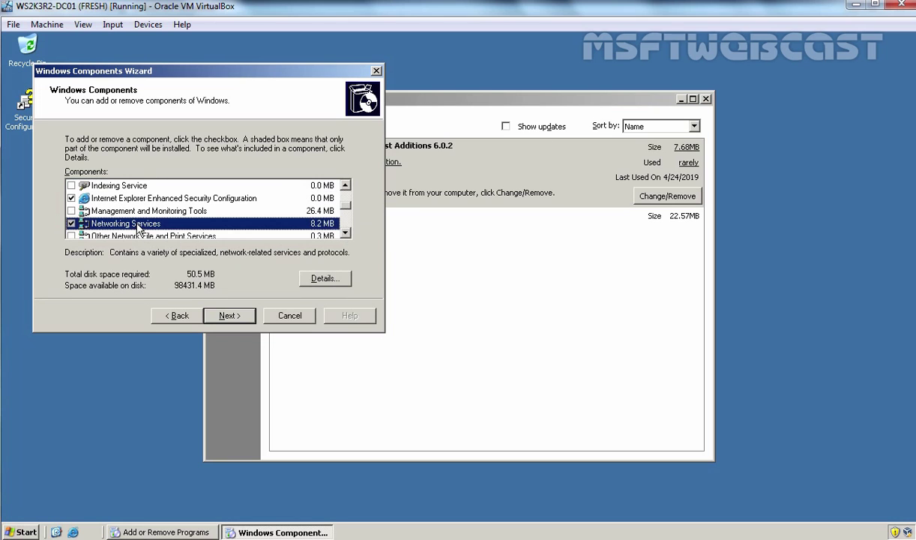
pyautogui.click(342, 275)
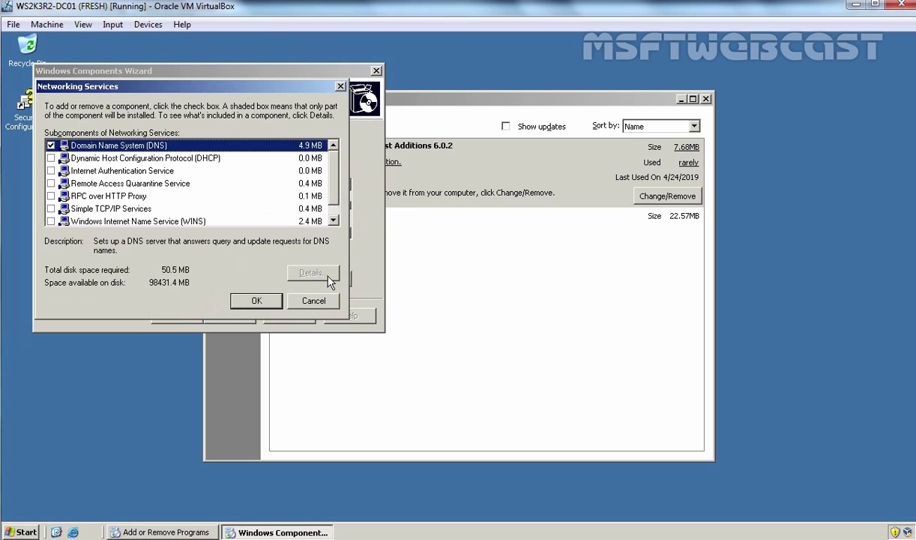
pyautogui.click(51, 145)
pyautogui.click(255, 300)
pyautogui.click(230, 315)
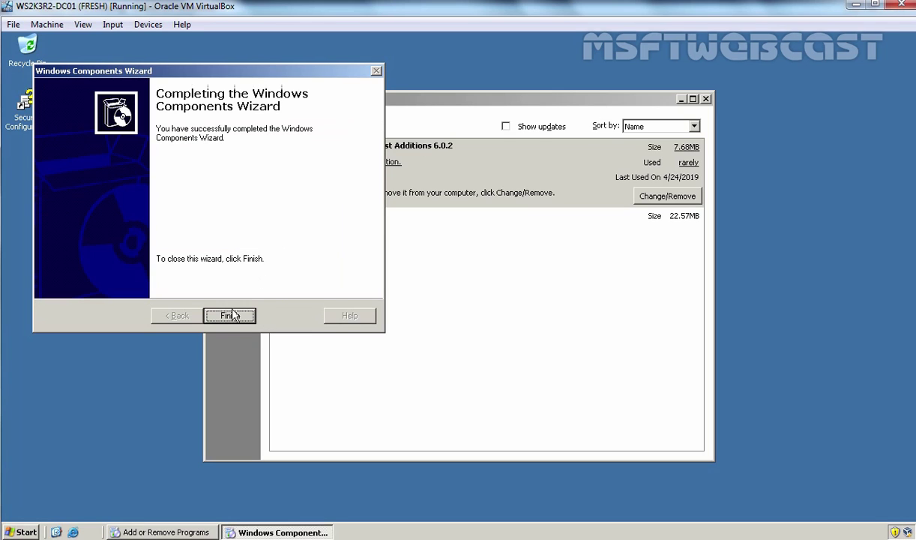
pyautogui.click(231, 316)
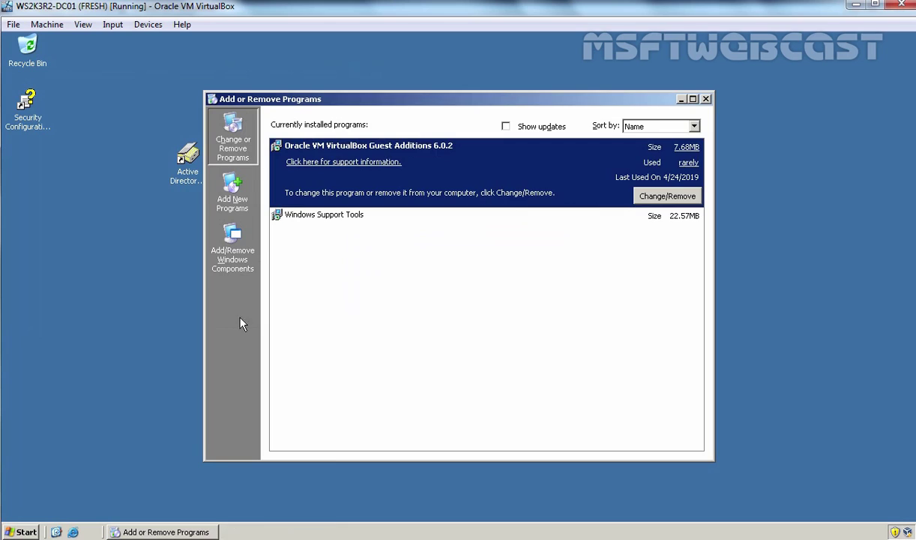
pyautogui.click(706, 99)
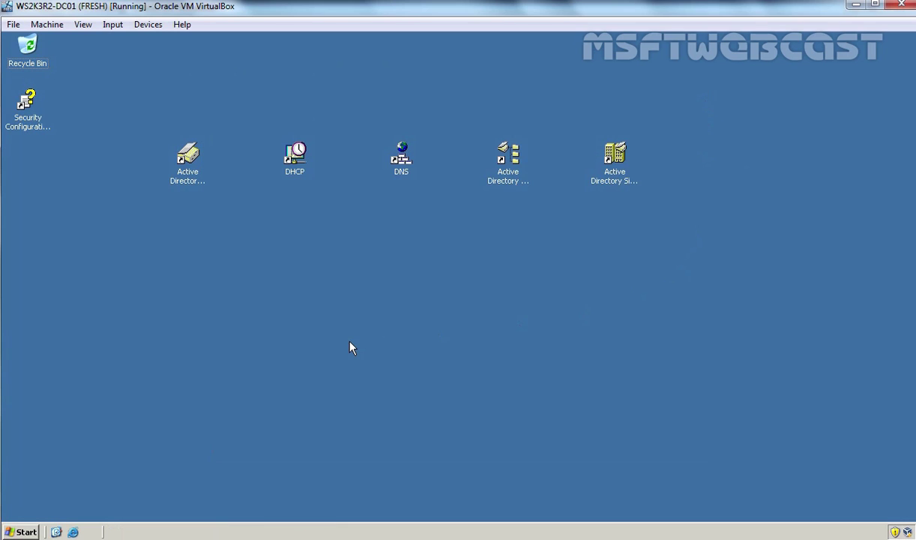
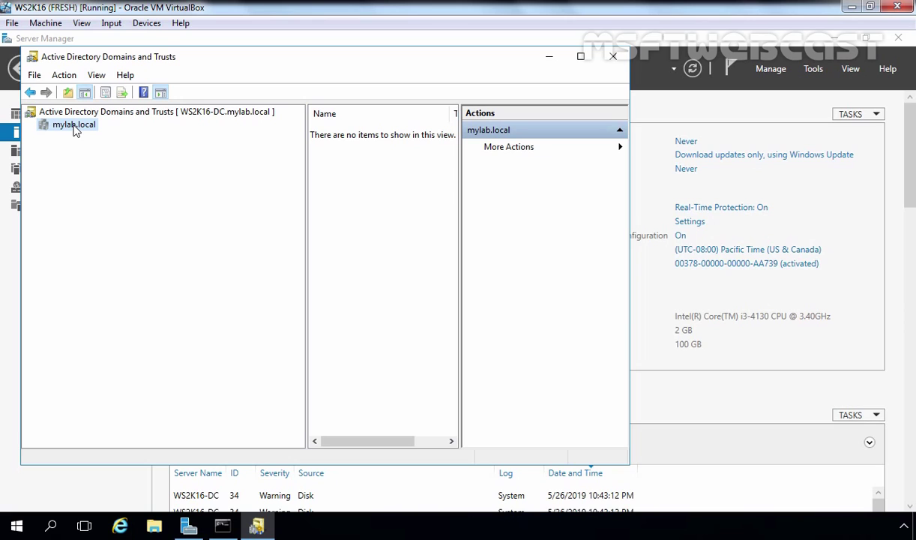
# Step: Raise the mylab.local domain functional level from Windows Server 2003 to Windows Server 2016
pyautogui.rightClick(74, 129)
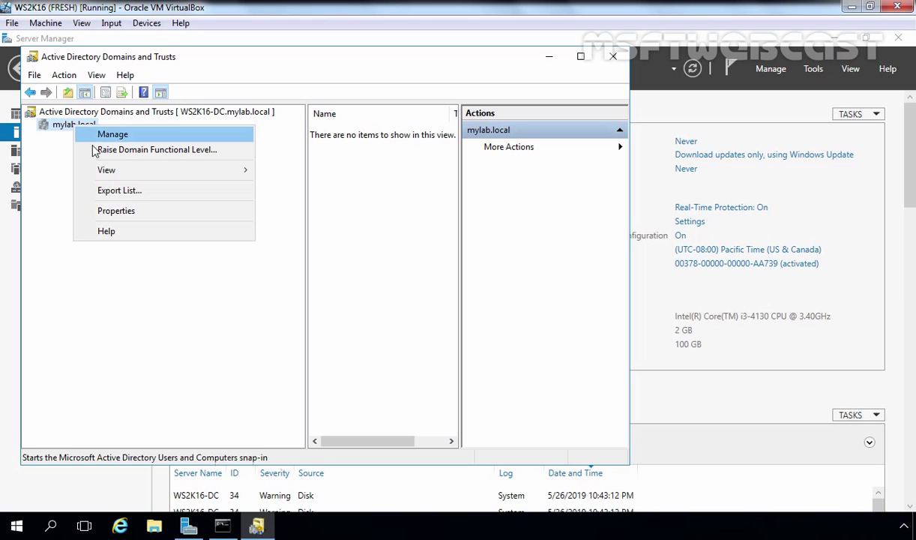
pyautogui.click(166, 157)
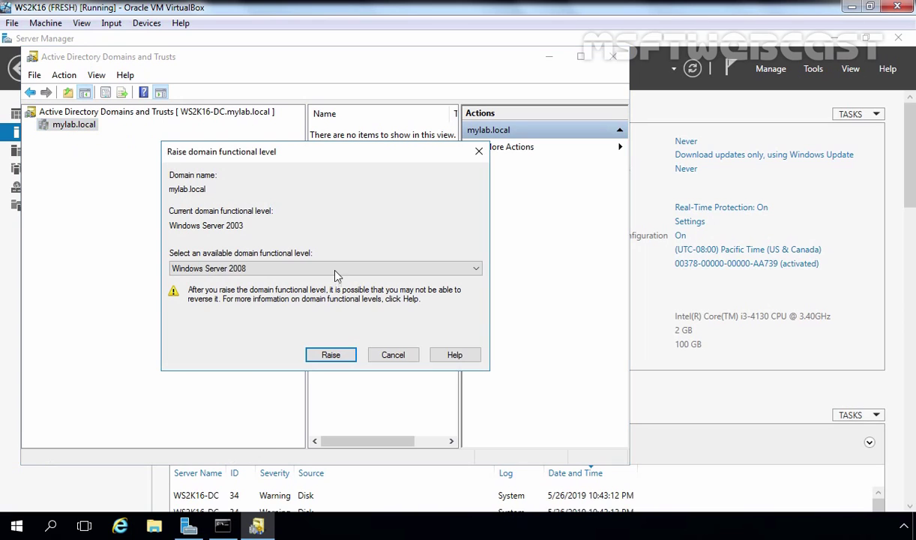
pyautogui.moveTo(178, 229); pyautogui.dragTo(265, 235)
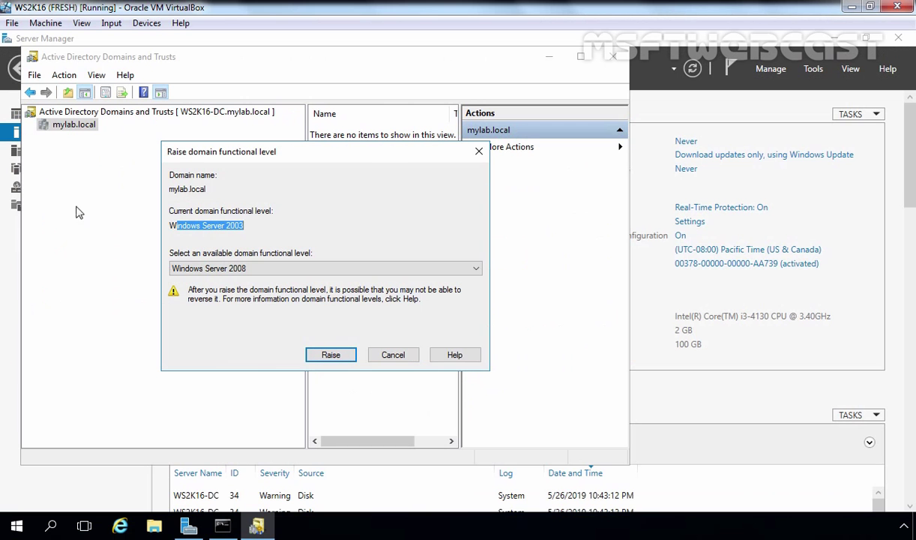
pyautogui.click(263, 269)
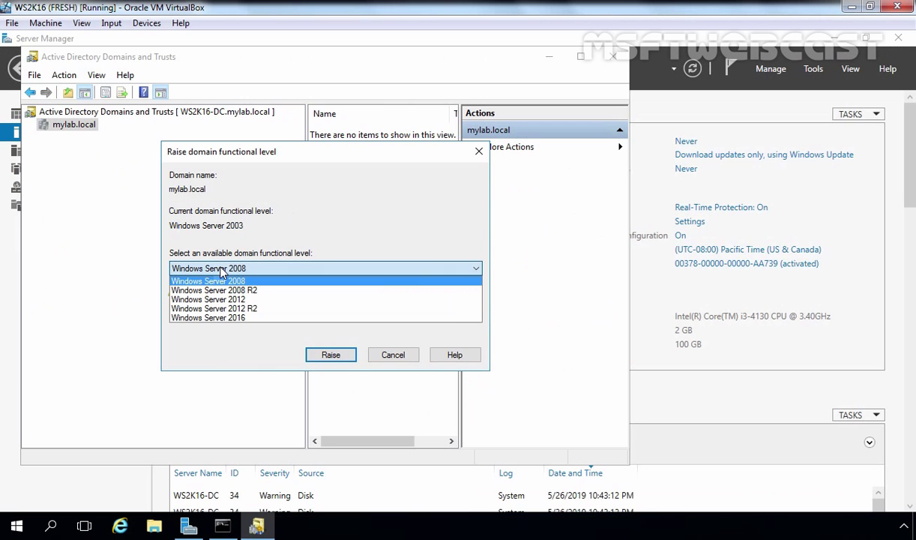
pyautogui.click(232, 318)
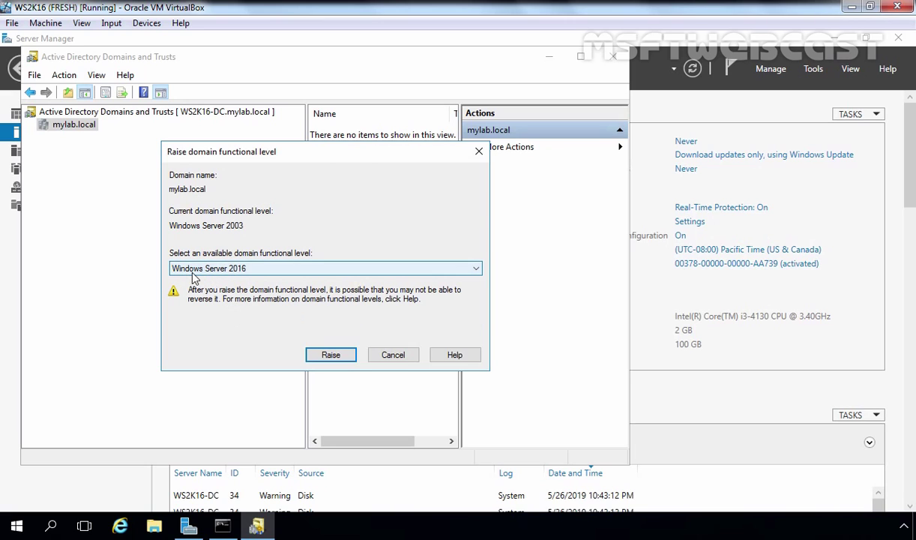
pyautogui.click(331, 357)
pyautogui.click(375, 297)
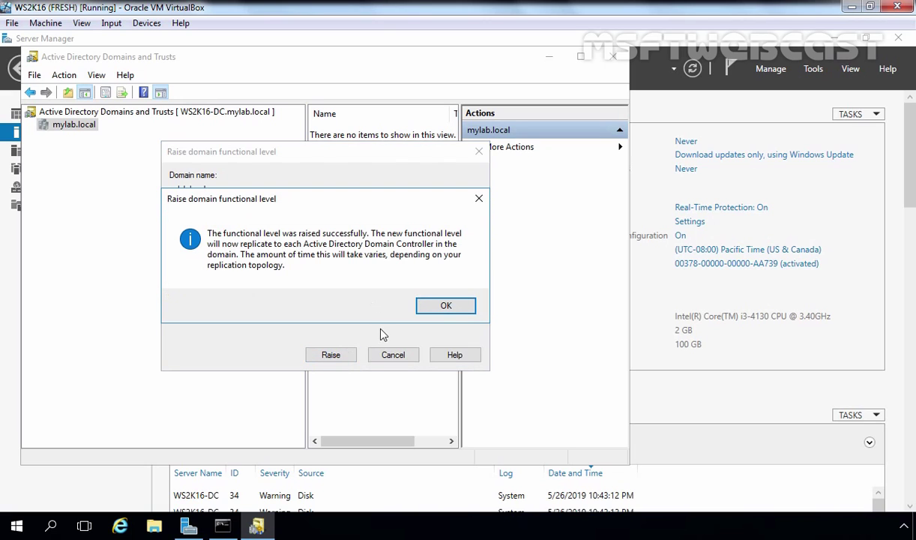
pyautogui.click(424, 300)
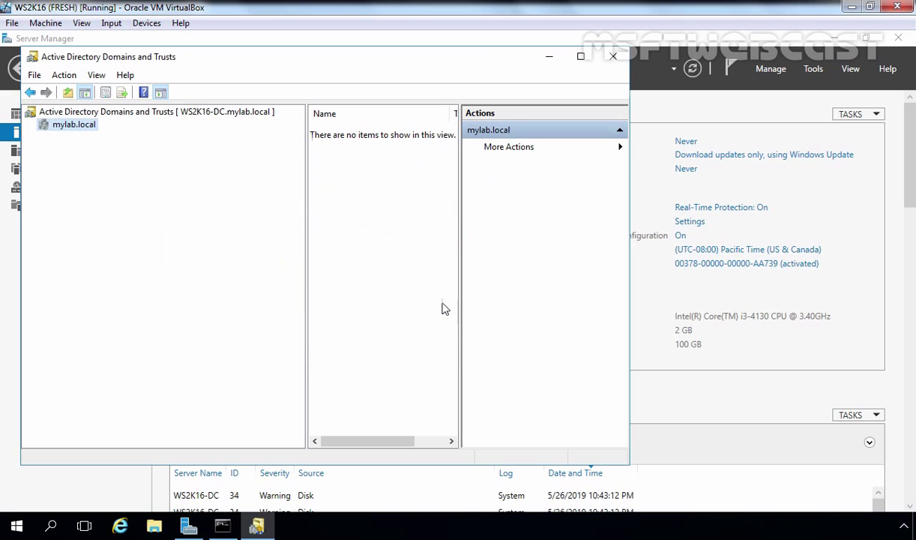
# Step: Raise the forest functional level to Windows Server 2016, then close Active Directory Domains and Trusts
pyautogui.rightClick(111, 112)
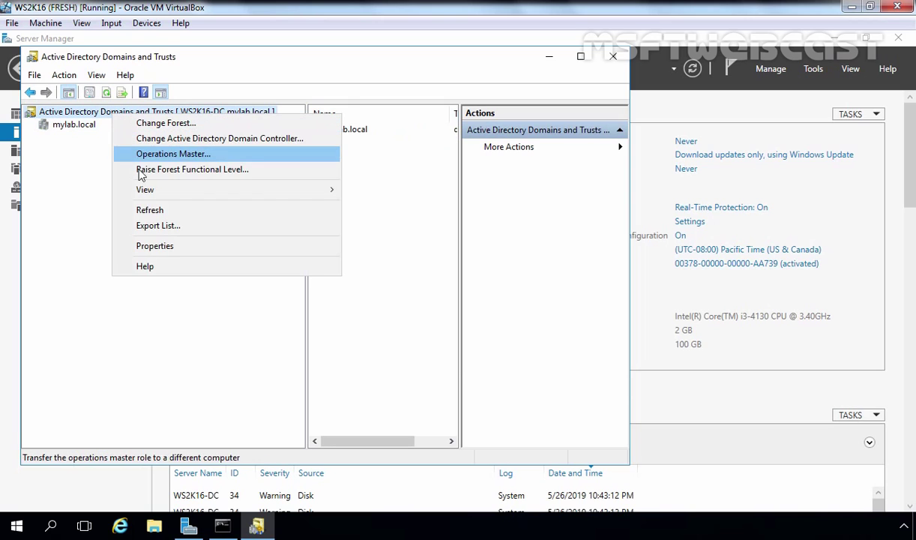
pyautogui.click(139, 172)
pyautogui.click(304, 267)
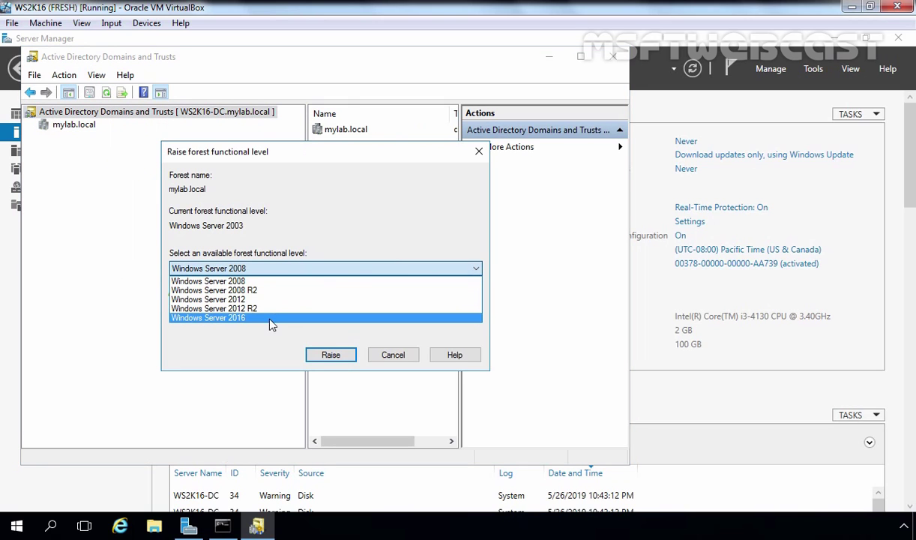
pyautogui.click(270, 318)
pyautogui.click(331, 353)
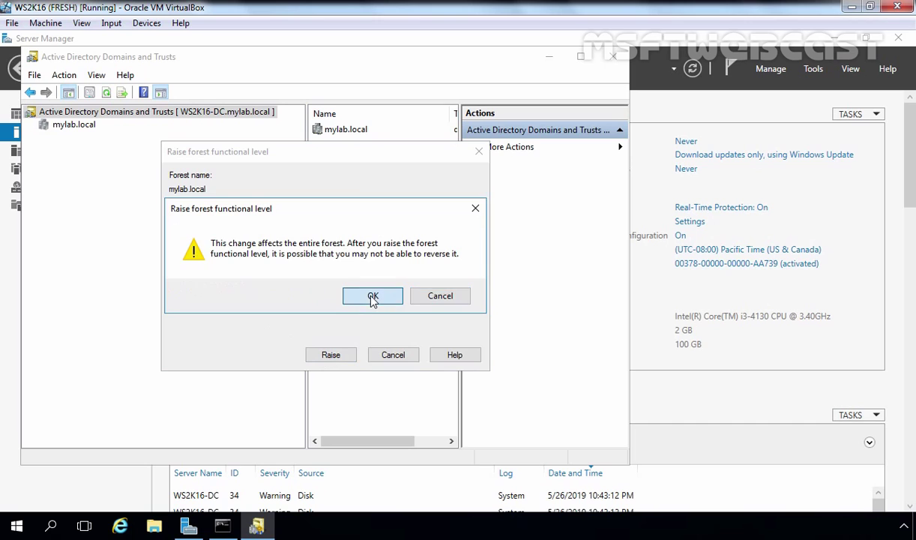
pyautogui.click(373, 297)
pyautogui.click(442, 304)
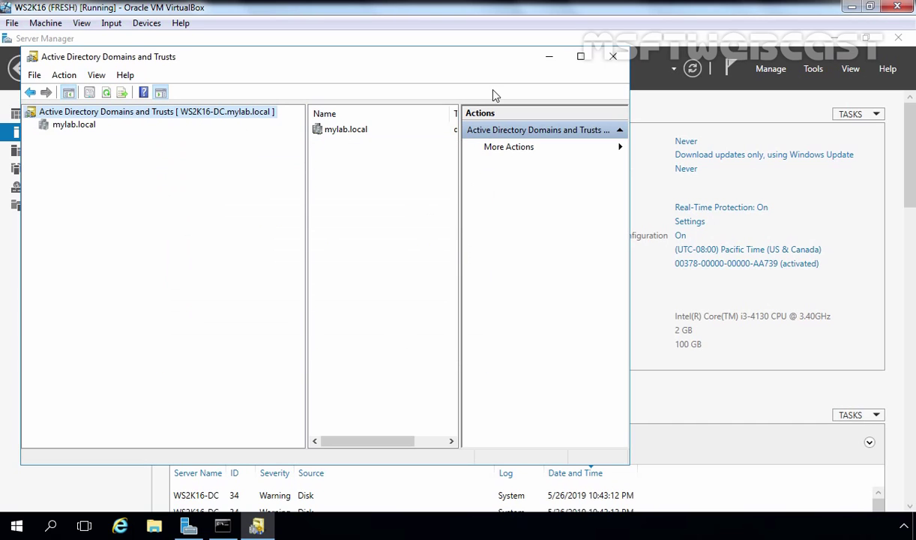
pyautogui.click(613, 56)
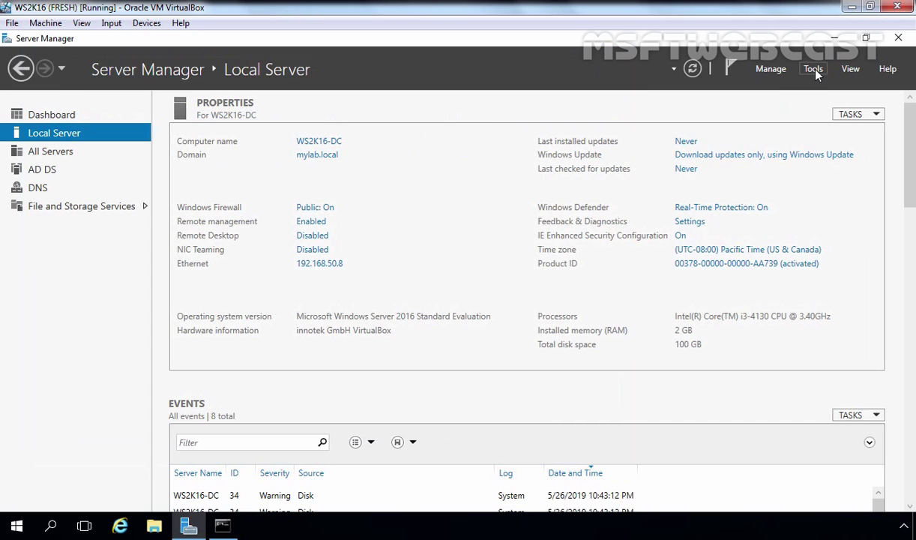
# Step: Launch Active Directory Users and Computers and open the mylab.local domain Properties
pyautogui.click(814, 68)
pyautogui.click(780, 150)
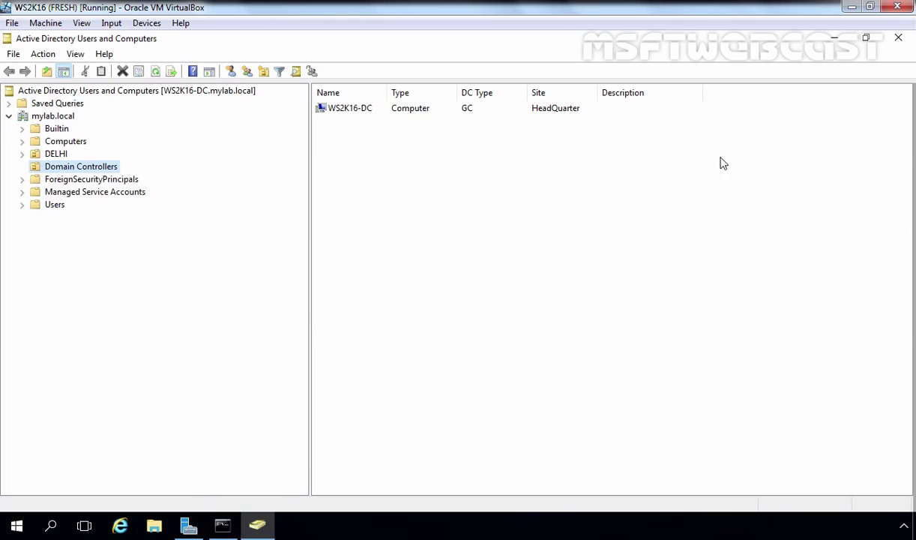
pyautogui.click(54, 116)
pyautogui.rightClick(57, 120)
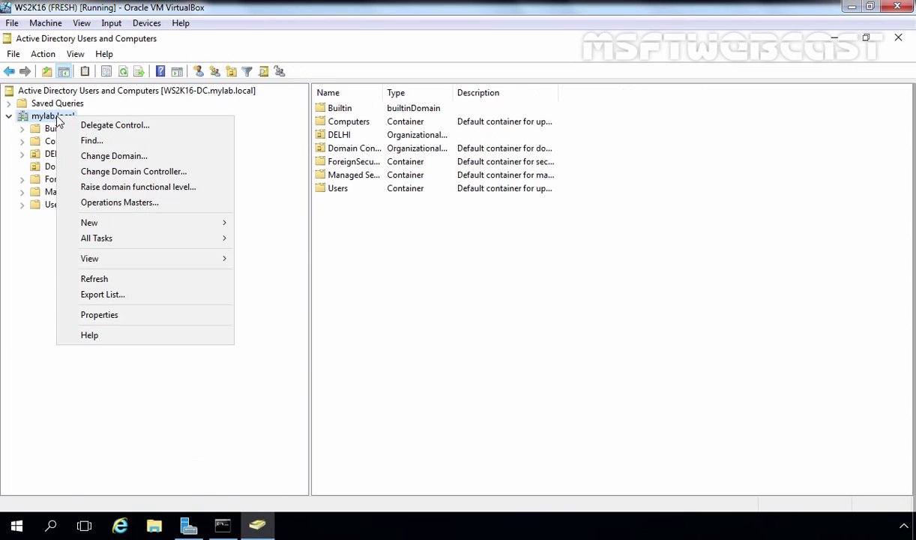
pyautogui.click(99, 315)
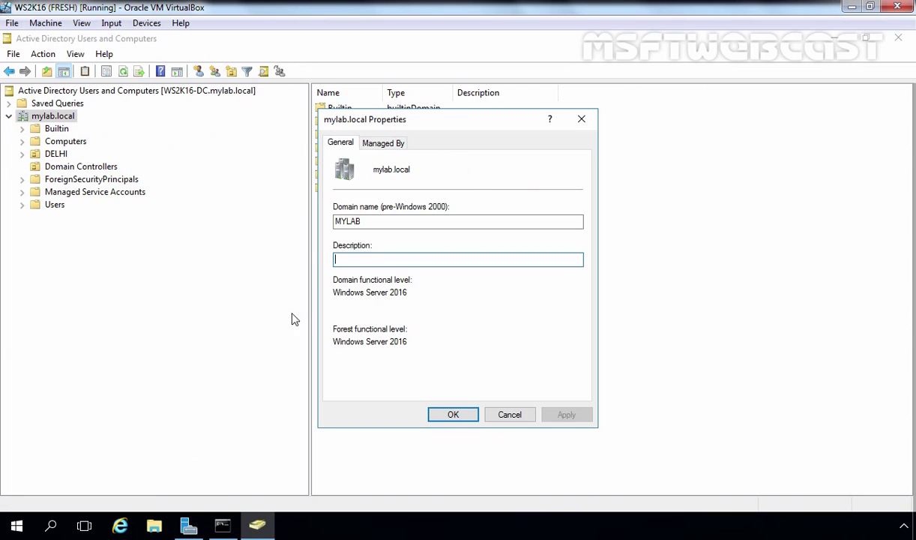